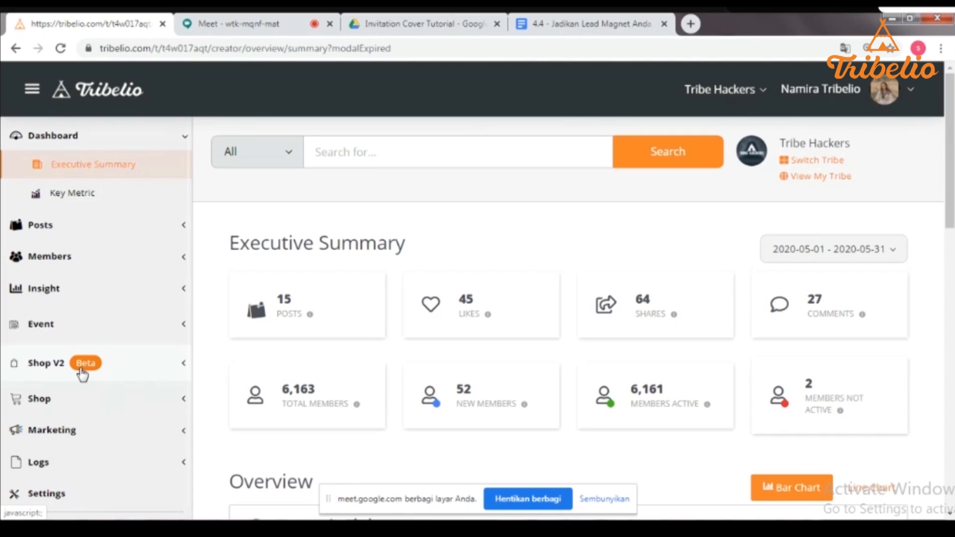
- Open Shop V2's Manage Store page to show the Tribe Hackers store
left_click(83, 374)
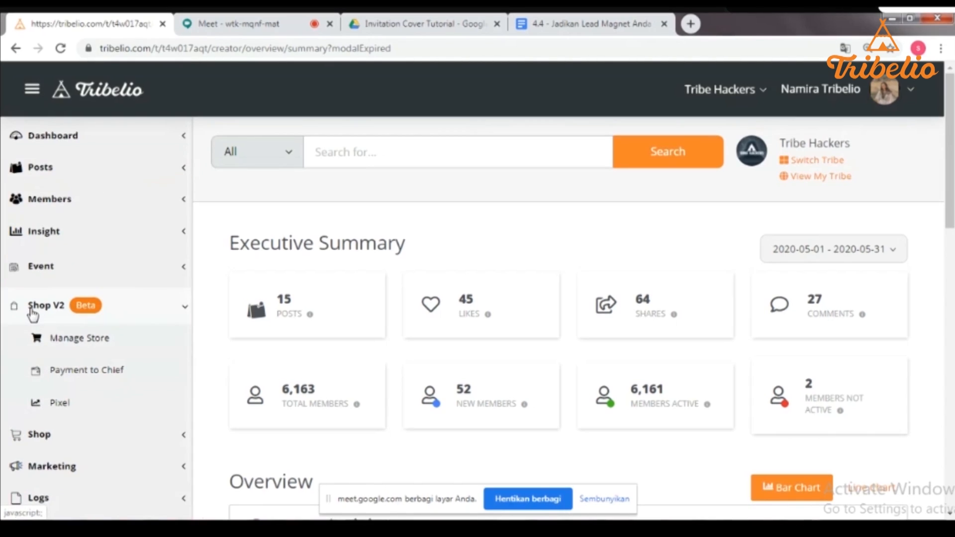
left_click(77, 347)
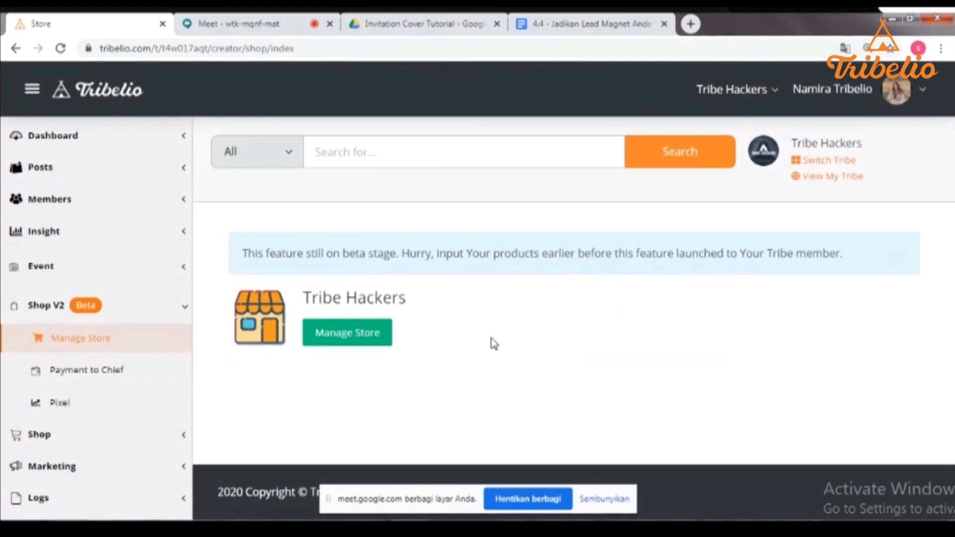
- Enter the Tribe Hackers shop admin, expand CMS, Transaction and Master, and open Warehouse
left_click(321, 346)
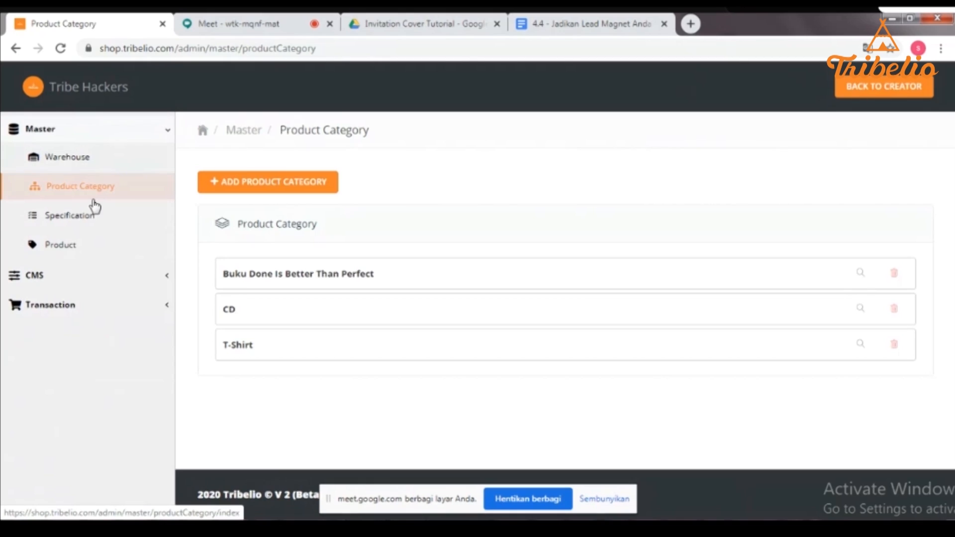
left_click(88, 275)
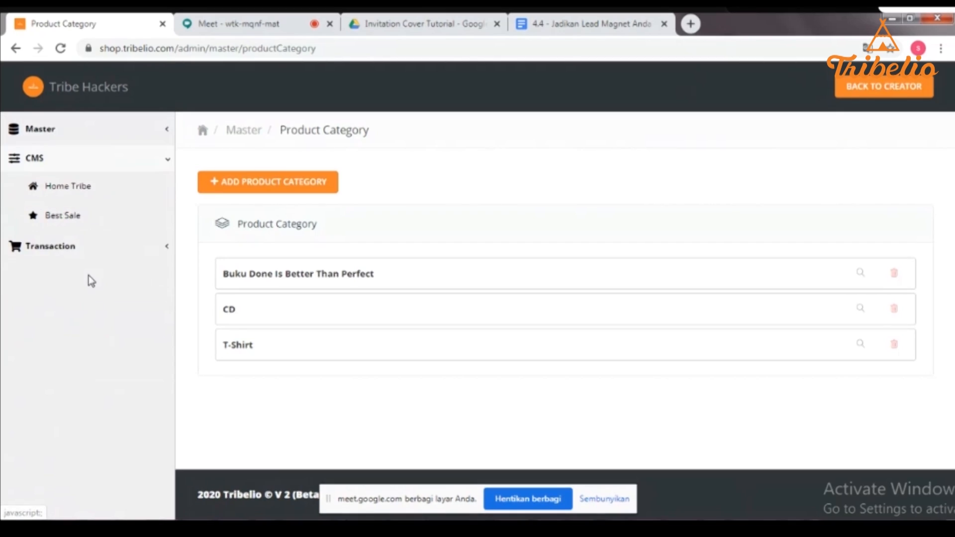
left_click(70, 246)
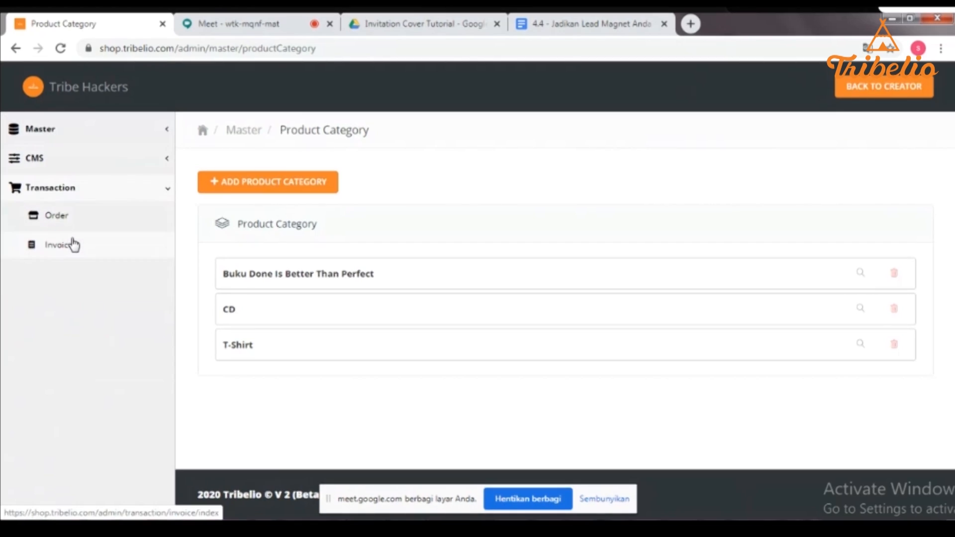
left_click(55, 131)
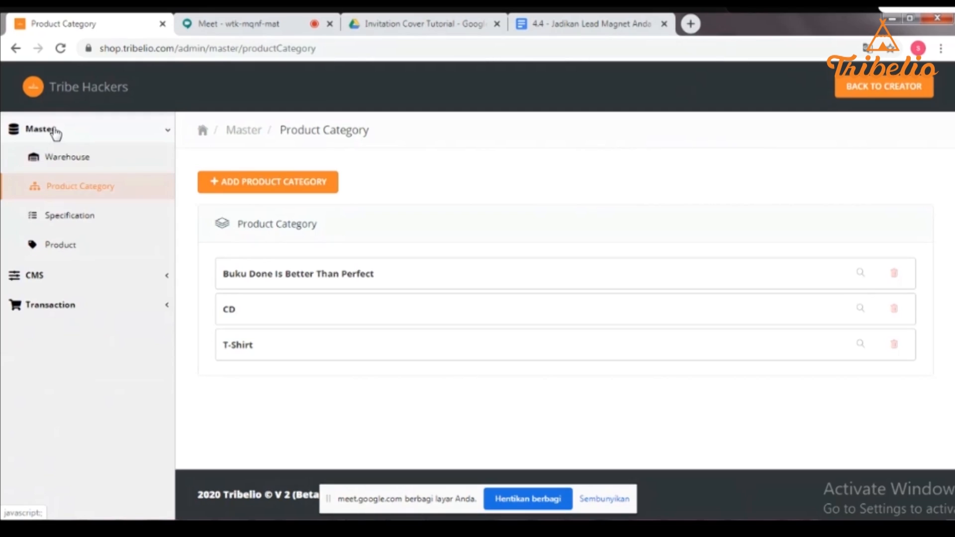
left_click(65, 159)
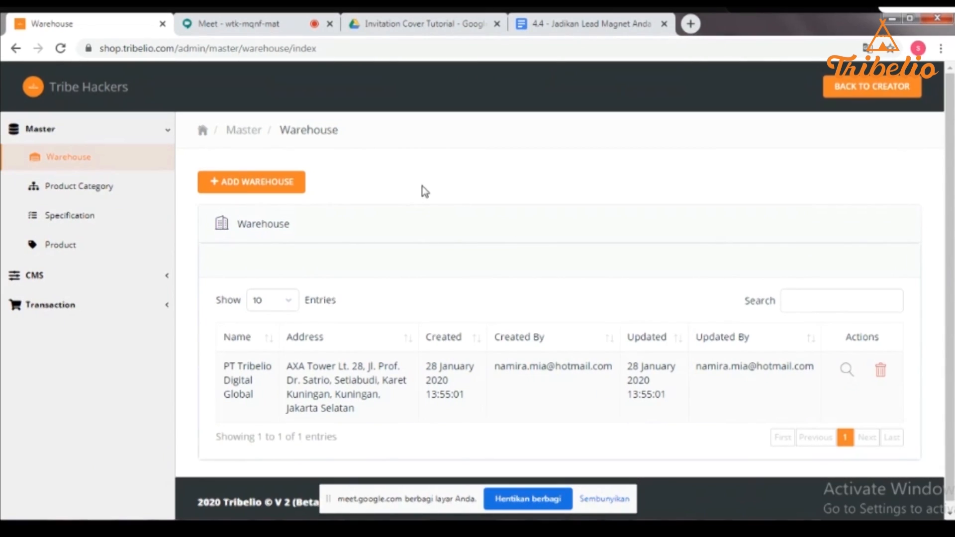
- Start a new warehouse named 'Tribelio Shop'
left_click(230, 187)
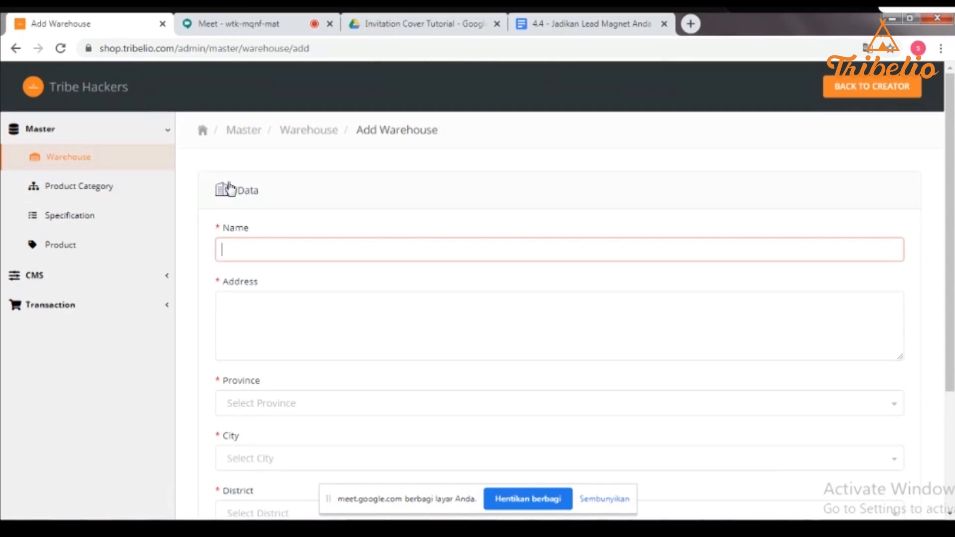
left_click(927, 214)
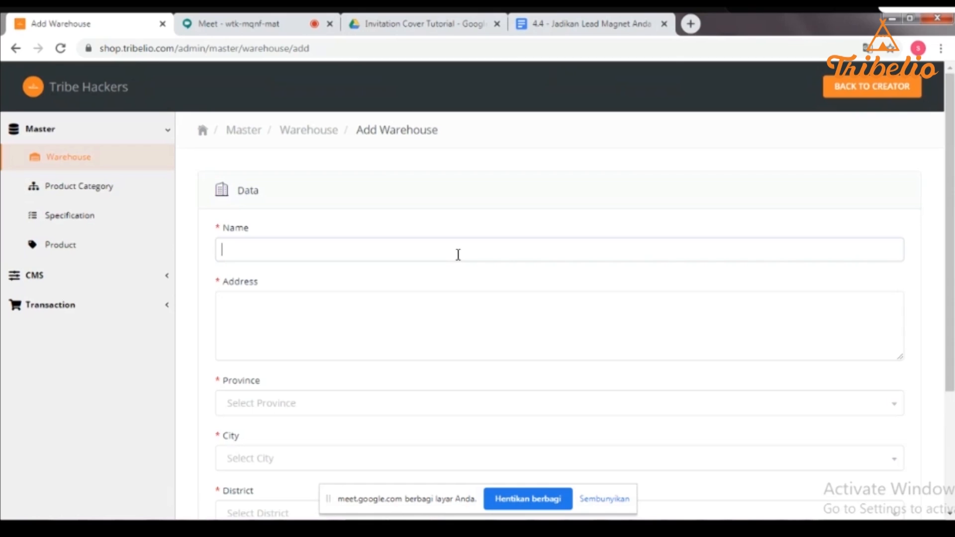
left_click(458, 255)
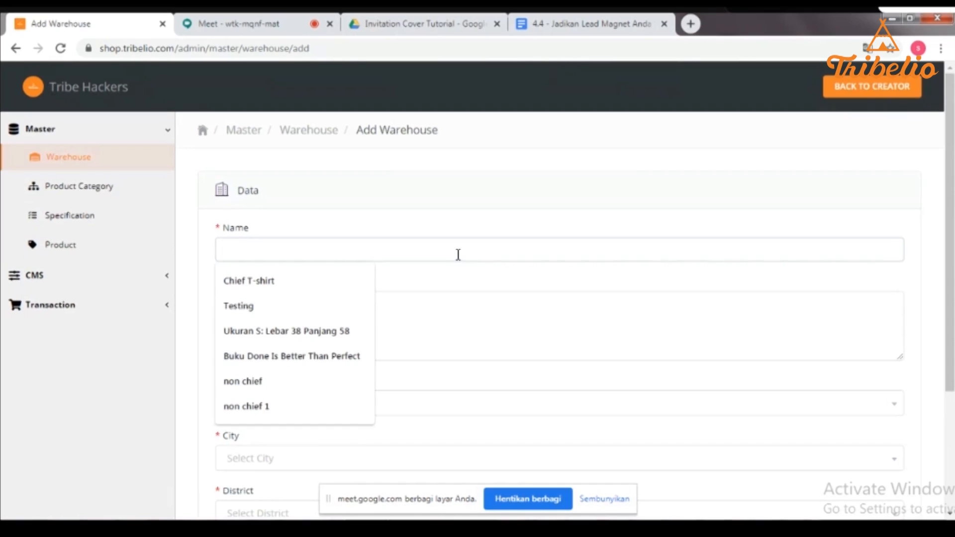
type("n")
key("BackSpace")
type("T")
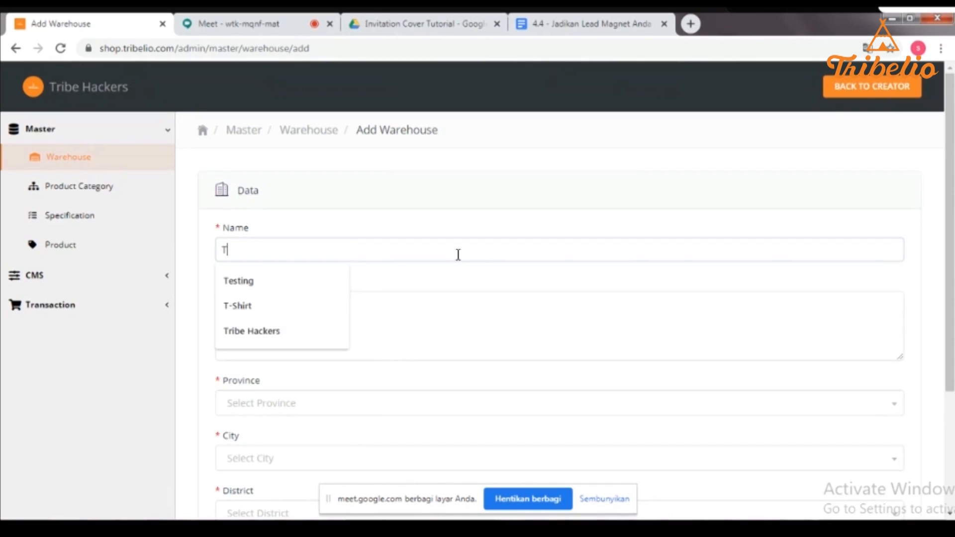
type("oko Tribelio")
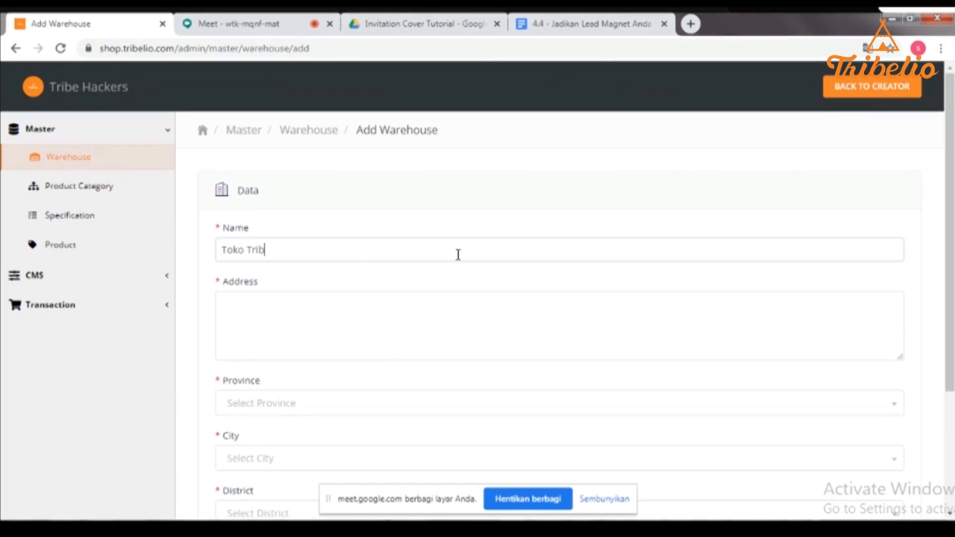
left_click(246, 251)
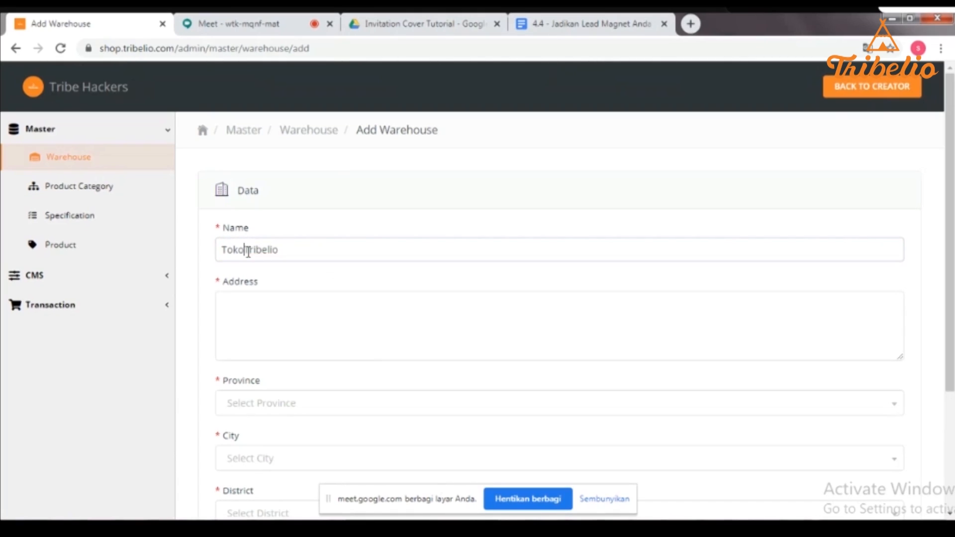
key("BackSpace")
key("BackSpace")
key("BackSpace")
key("BackSpace")
key("BackSpace")
left_click(265, 252)
type("Shop")
- Enter the warehouse address 'Jl. Prof Dr. Satrio'
left_click(325, 309)
type("Jl. Prof De.")
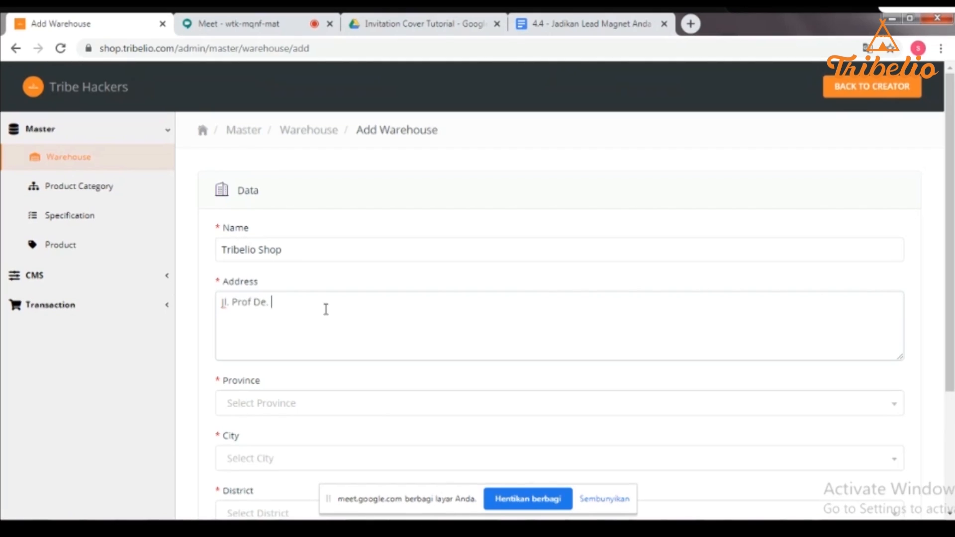
key("BackSpace")
key("BackSpace")
key("BackSpace")
type("r. Satrio")
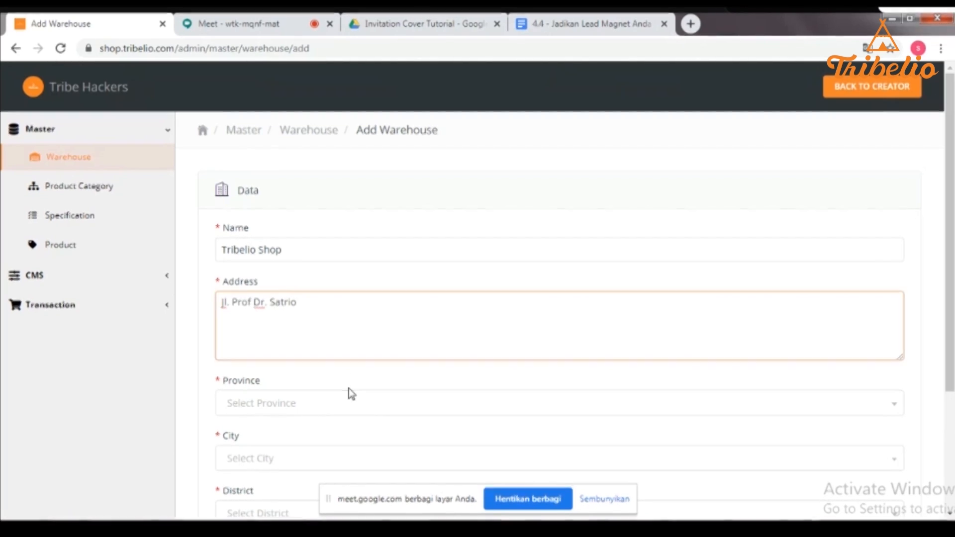
- Set province DKI Jakarta, city Kota - Jakarta Selatan, district Pancoran, and save the warehouse
left_click(358, 400)
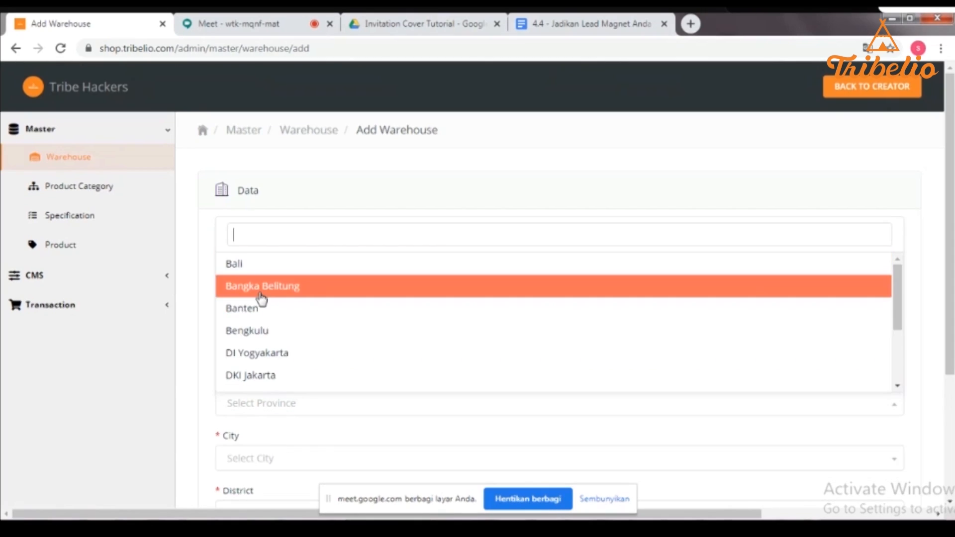
left_click(283, 376)
scroll(312, 331, "down", 3)
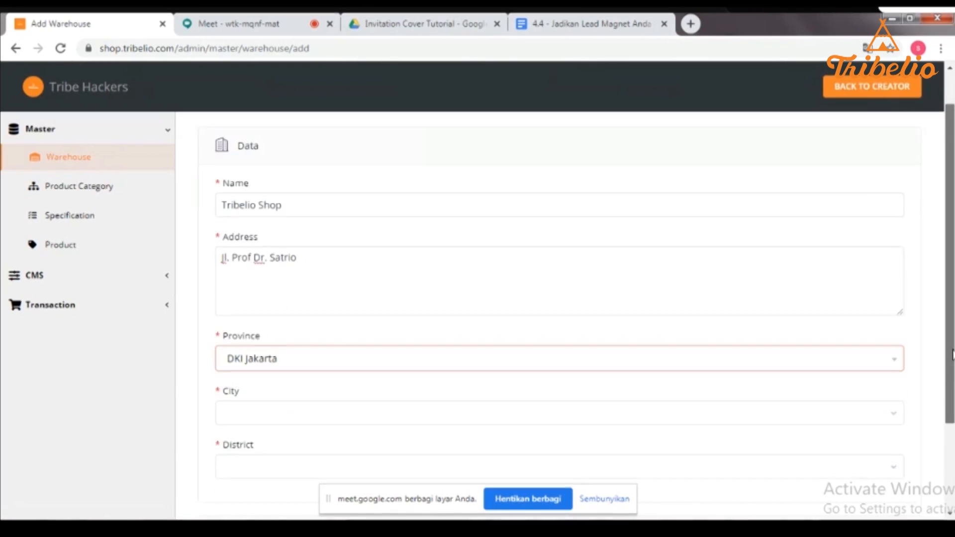
left_click(311, 343)
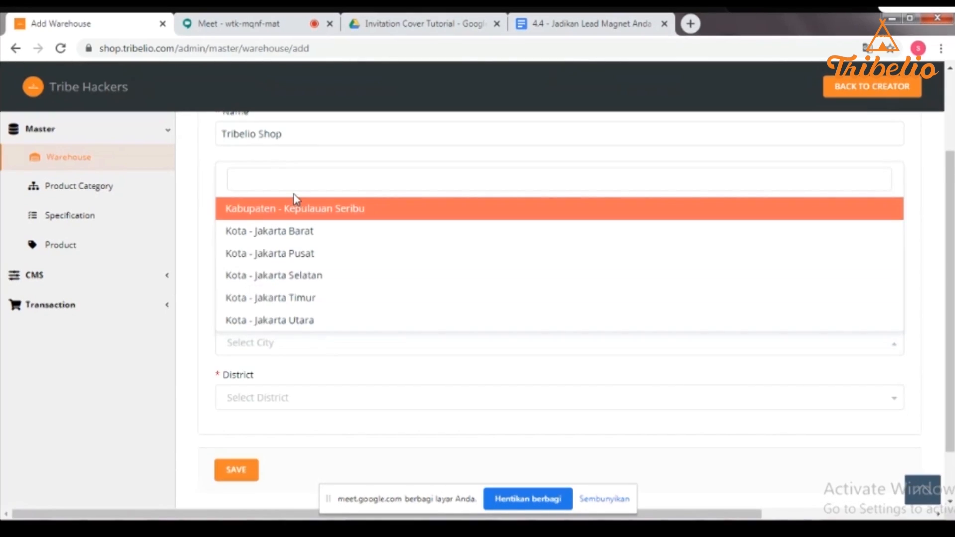
left_click(305, 279)
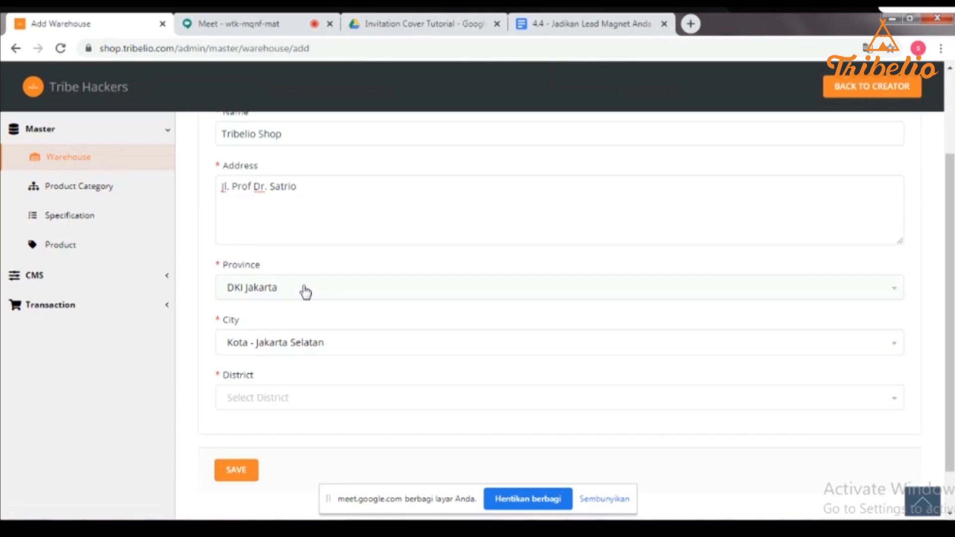
left_click(272, 408)
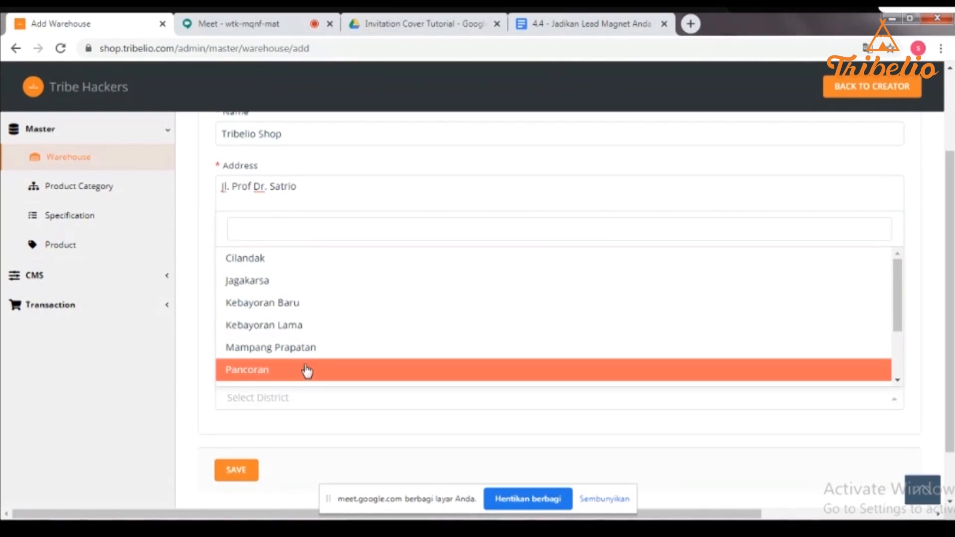
left_click(629, 376)
scroll(616, 426, "down", 1)
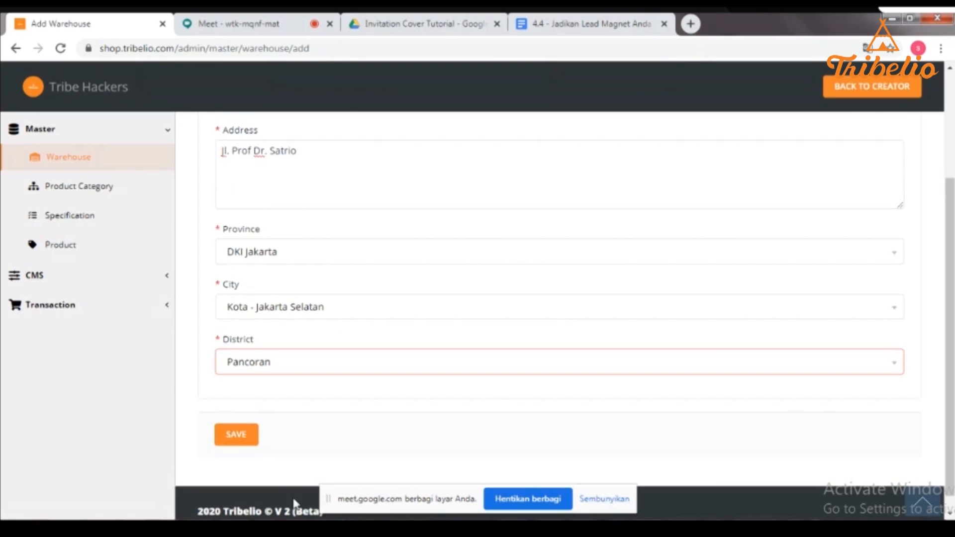
left_click(226, 438)
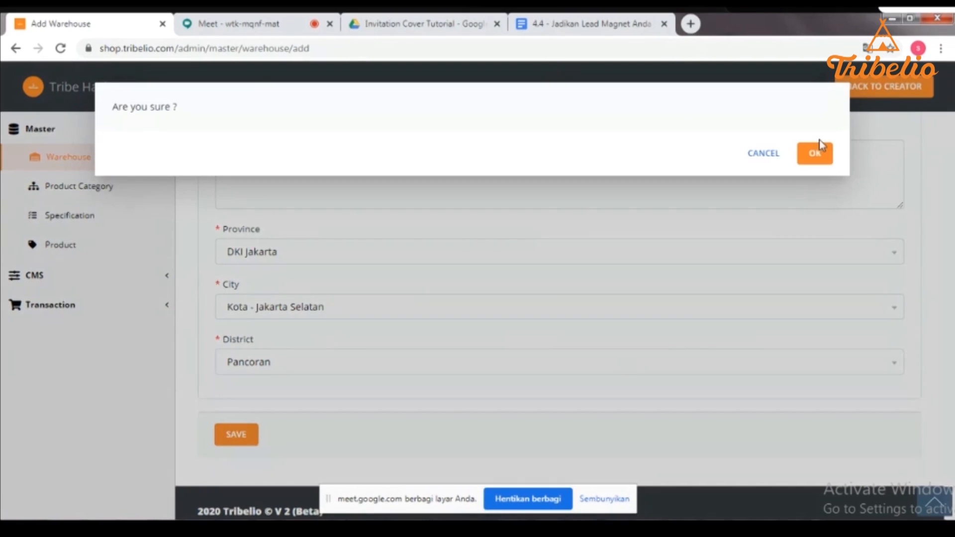
left_click(820, 156)
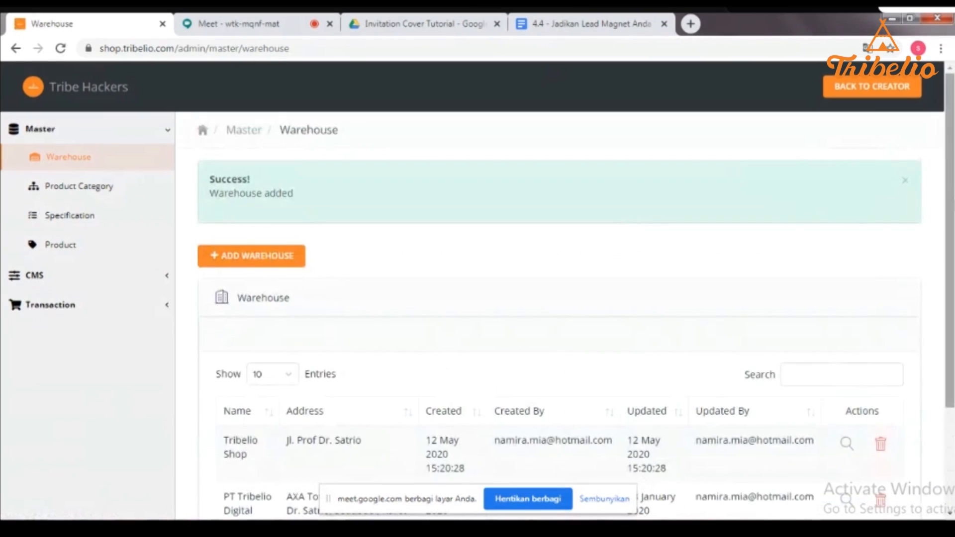
- Check the new warehouse in the table, then start a new product category
scroll(626, 223, "down", 2)
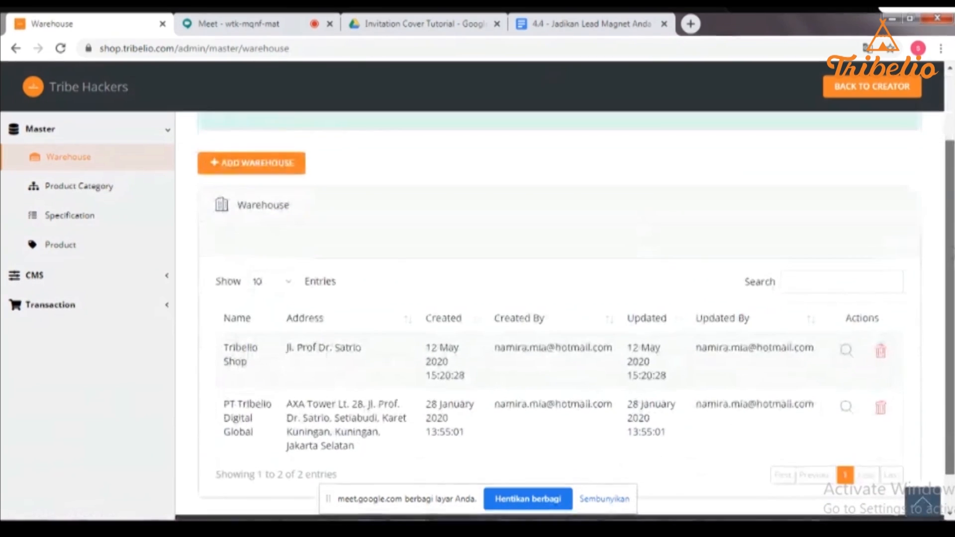
scroll(919, 93, "up", 2)
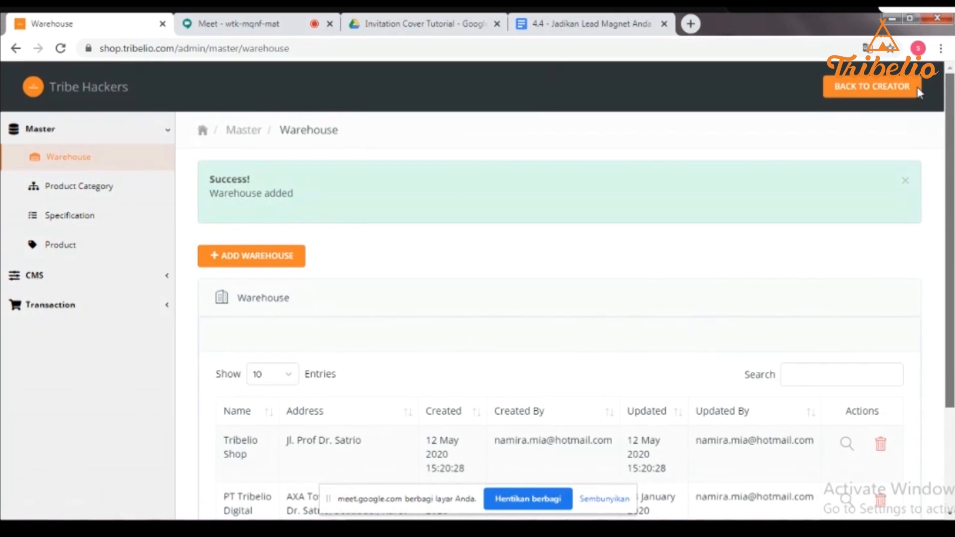
left_click(105, 191)
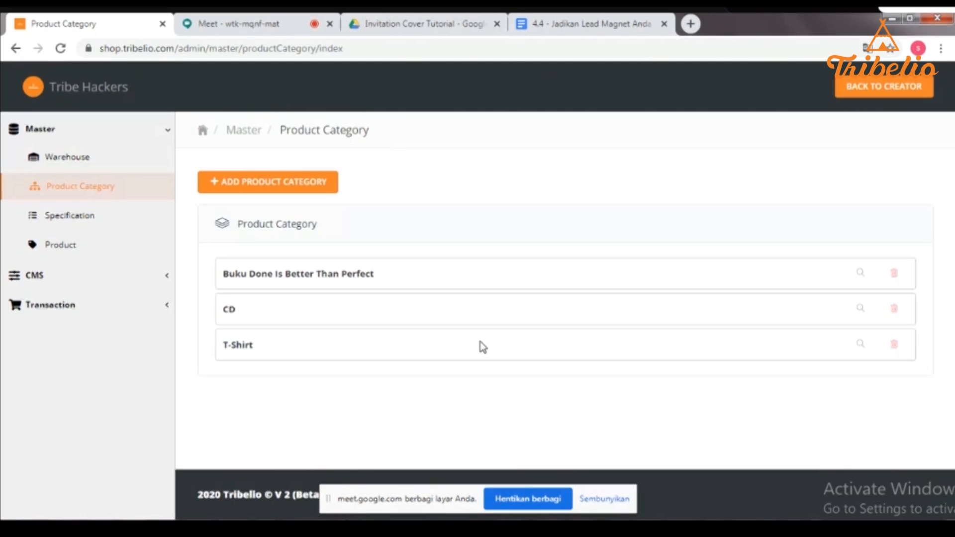
left_click(272, 194)
- Set the new category's parent to NONE and its name to Totebag
left_click(272, 194)
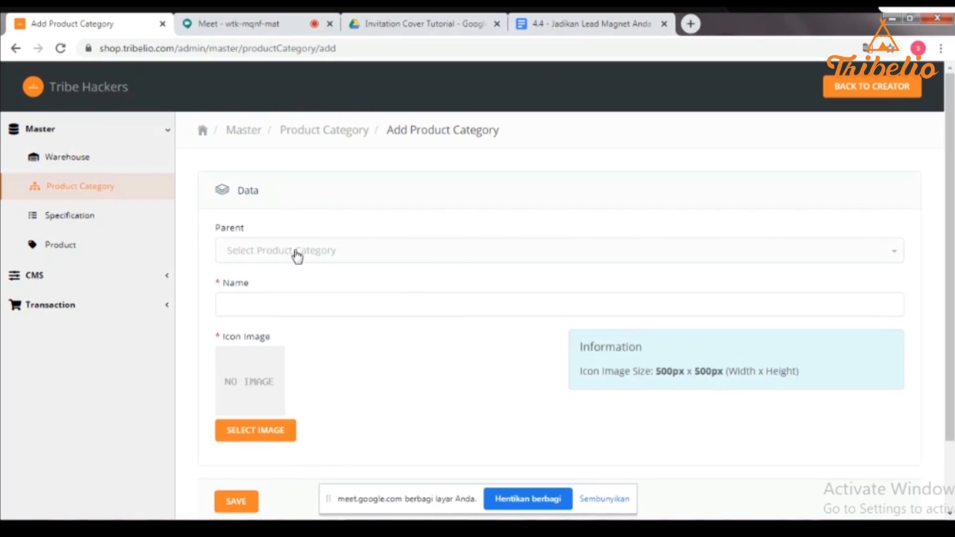
left_click(297, 257)
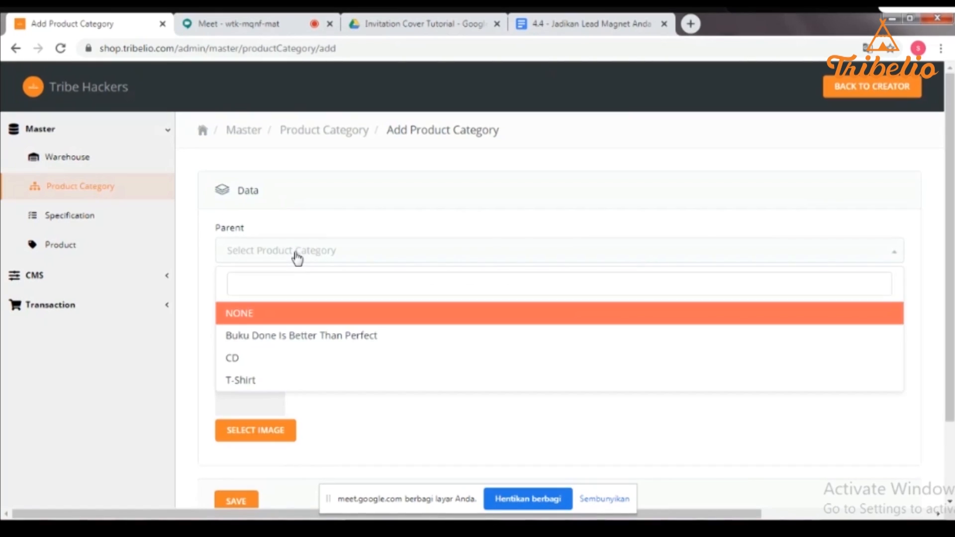
type("Totebag")
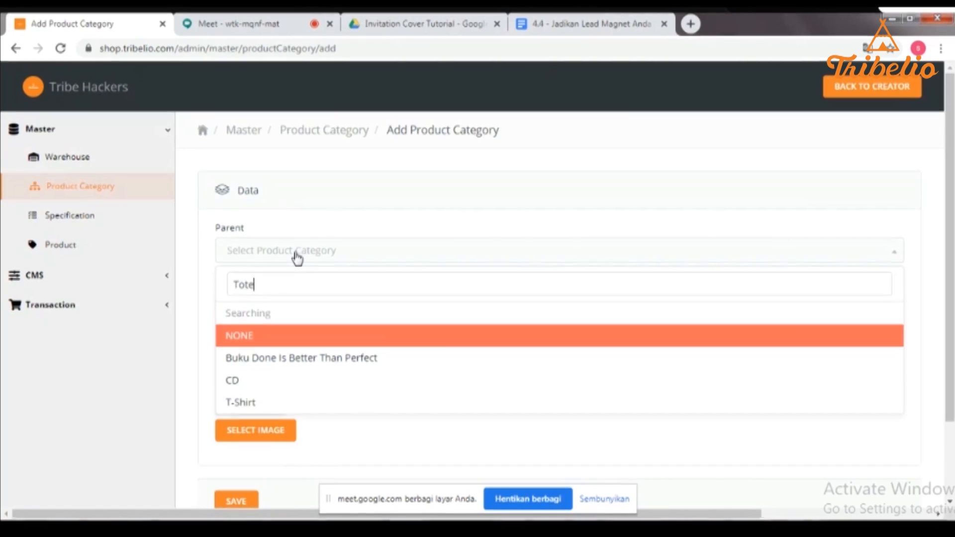
key("BackSpace")
key("BackSpace")
key("BackSpace")
key("BackSpace")
key("BackSpace")
key("BackSpace")
key("BackSpace")
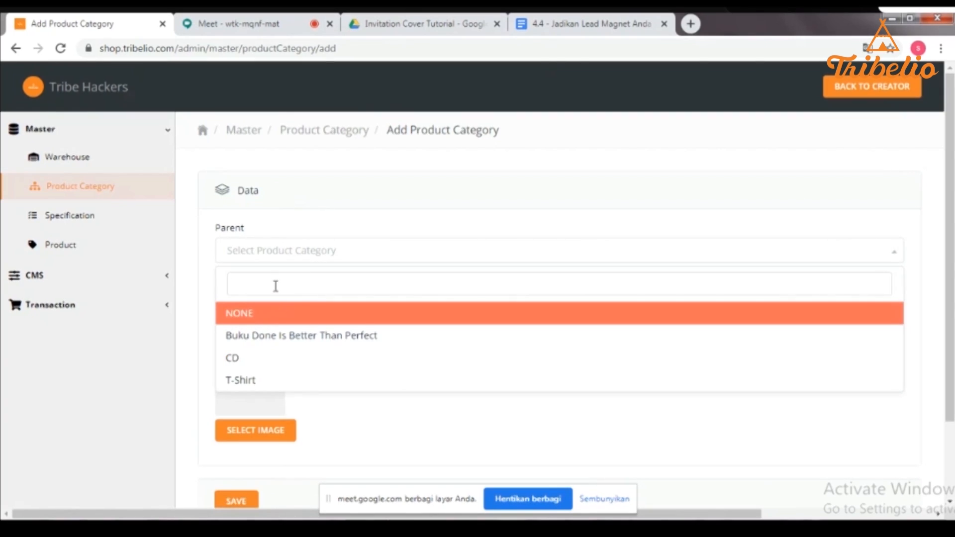
left_click(275, 313)
left_click(272, 307)
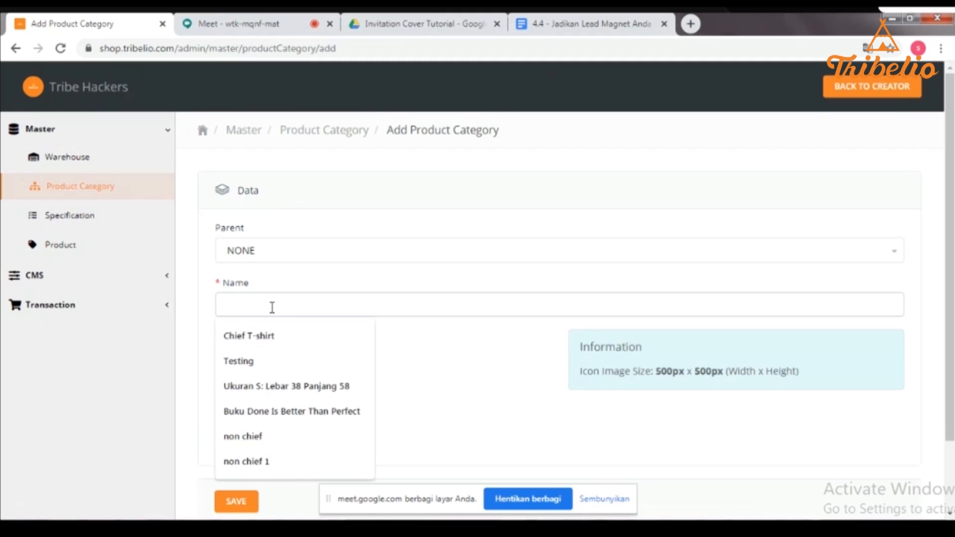
type("Totebag")
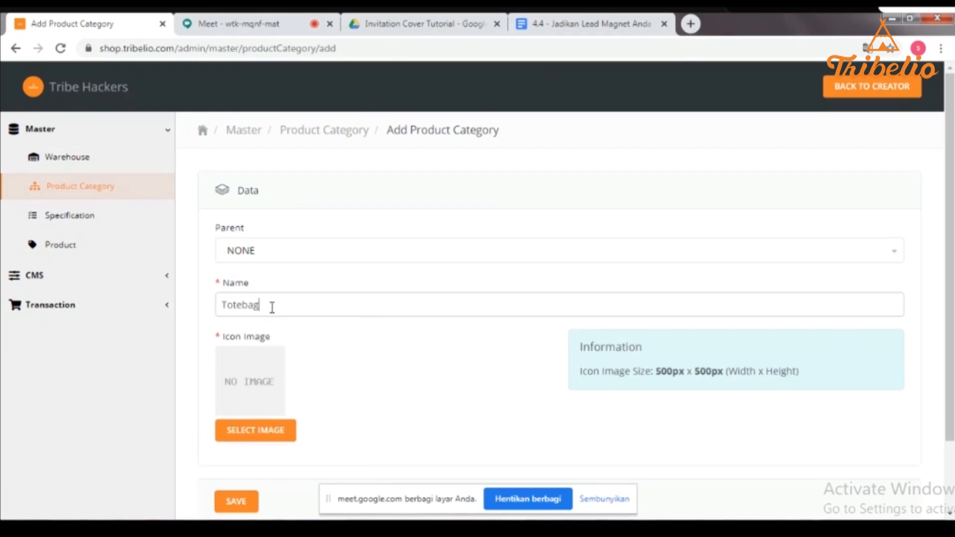
scroll(272, 307, "down", 2)
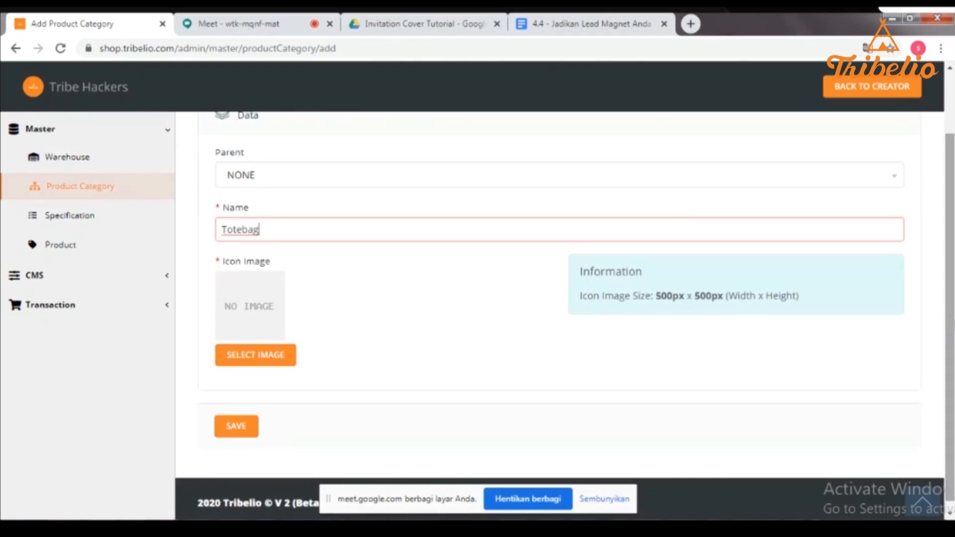
left_click(248, 364)
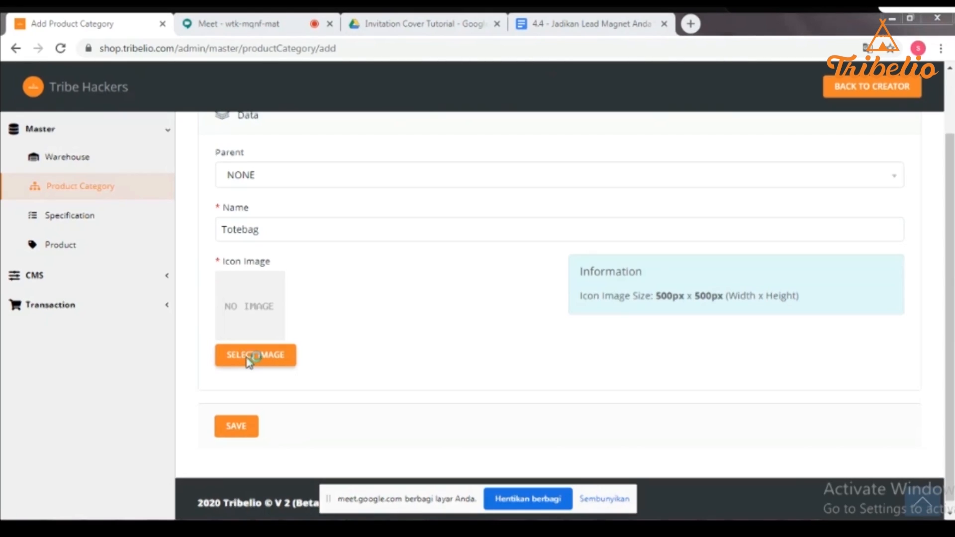
- Use the cropped 04-13 WhatsApp image as the Totebag icon and save the category
left_click(248, 360)
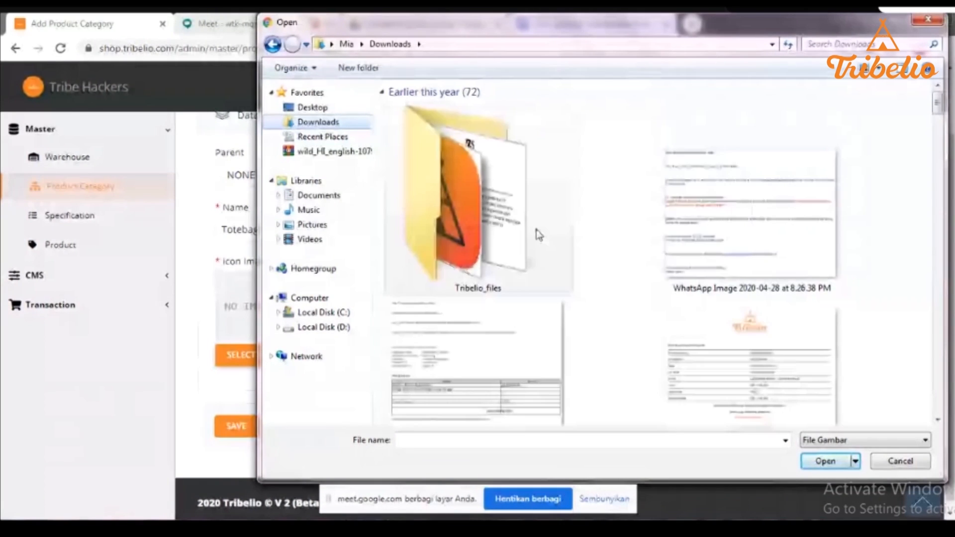
left_click_drag(937, 103, 938, 154)
left_click(782, 171)
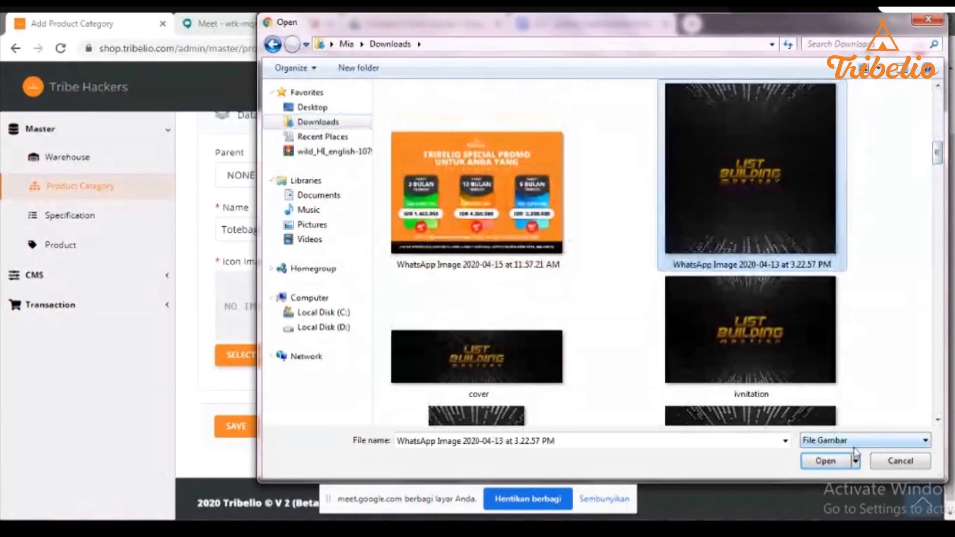
left_click(823, 461)
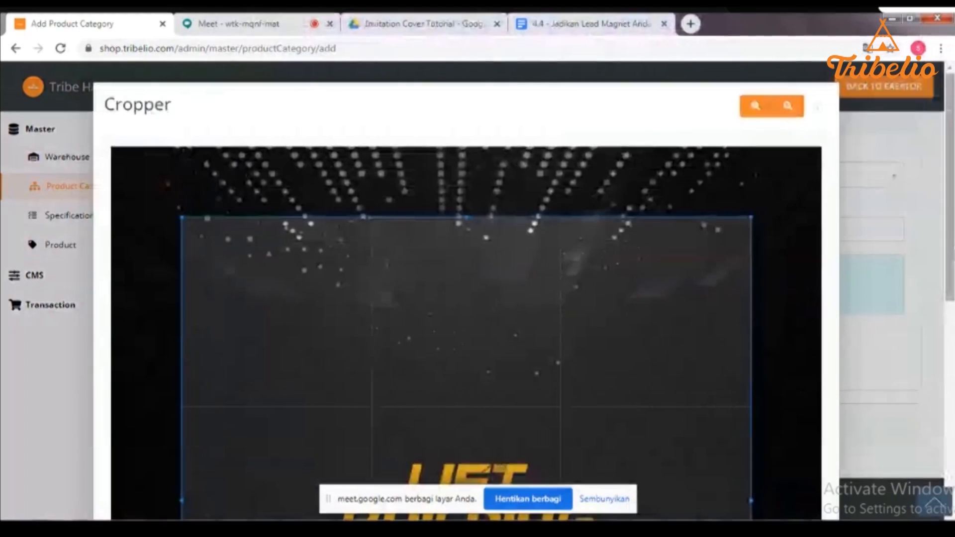
left_click_drag(949, 228, 949, 437)
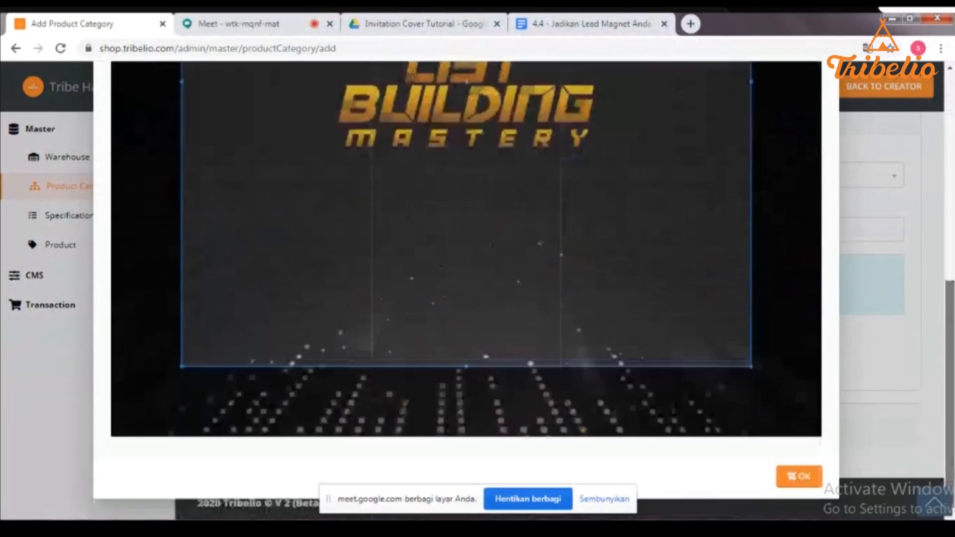
left_click(802, 485)
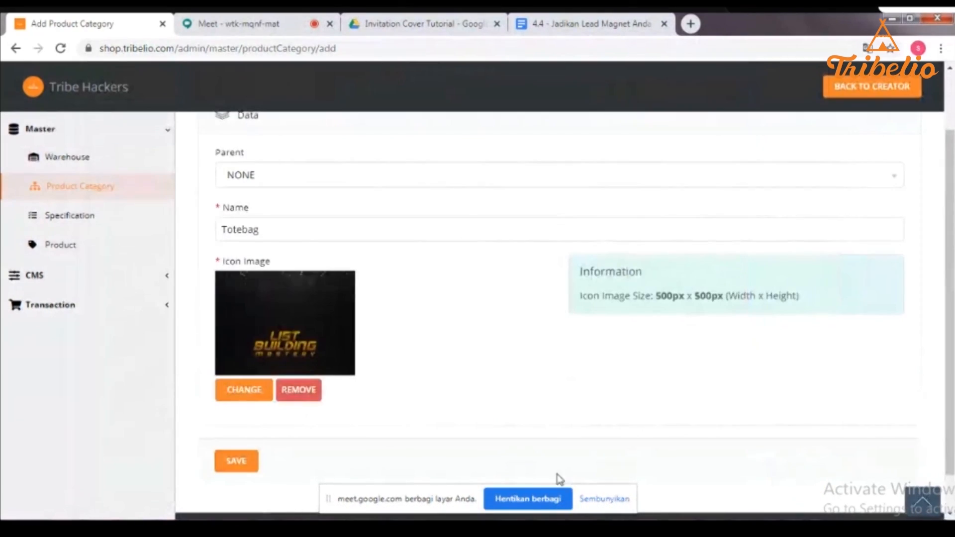
left_click(237, 462)
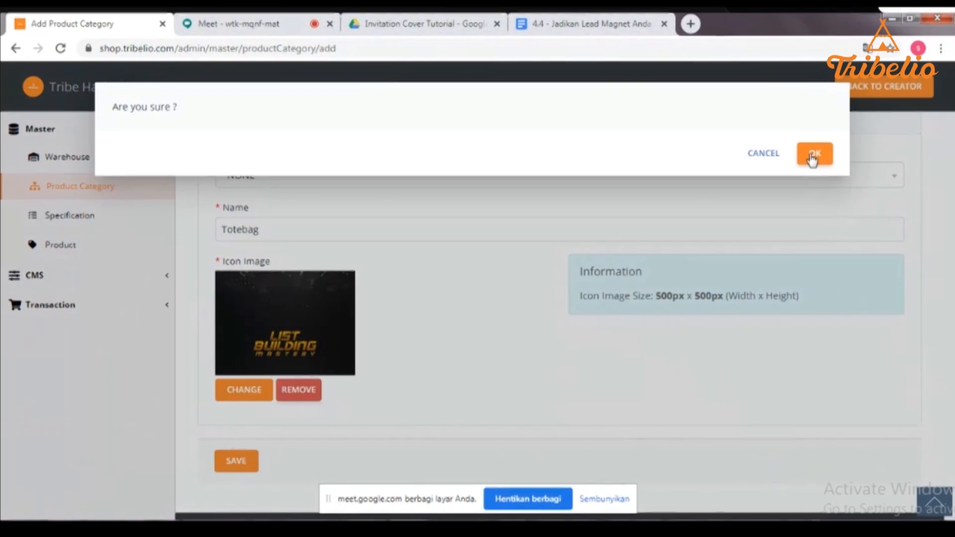
left_click(811, 155)
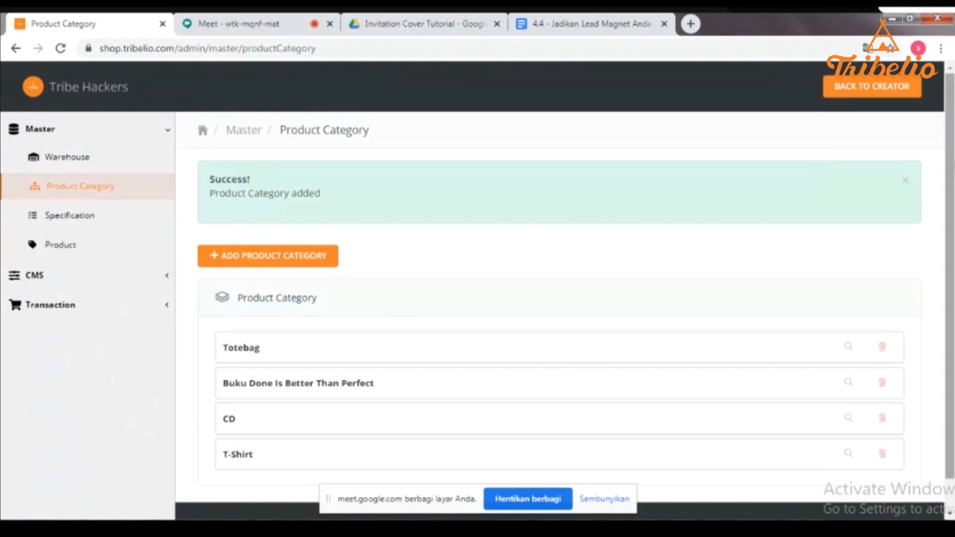
- Confirm Totebag in the category list, then browse the six size entries under Specification
scroll(560, 291, "down", 1)
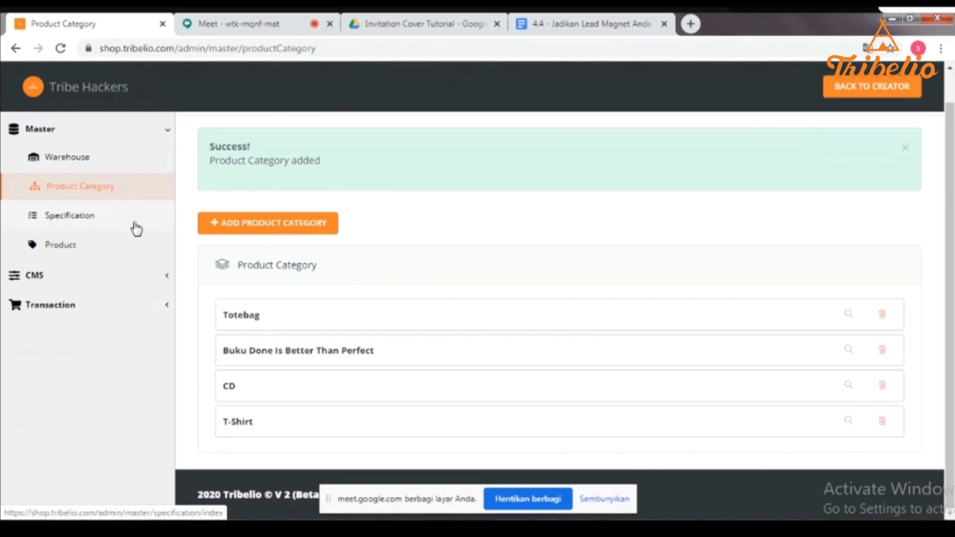
left_click(118, 219)
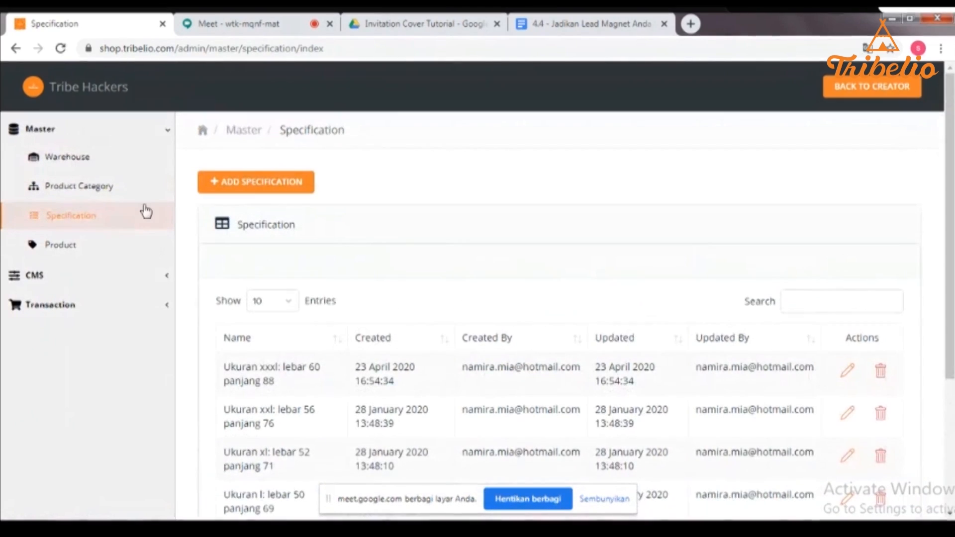
scroll(559, 319, "down", 3)
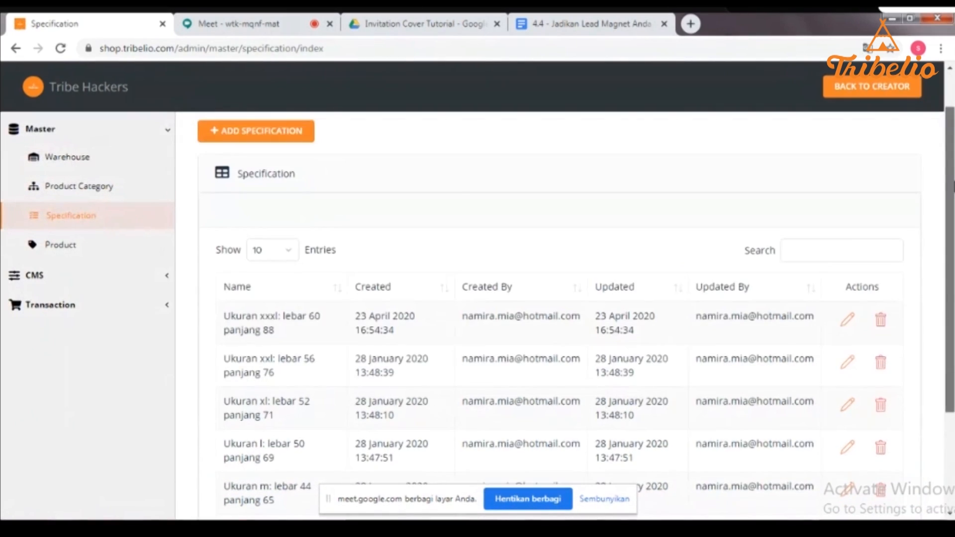
scroll(939, 145, "up", 3)
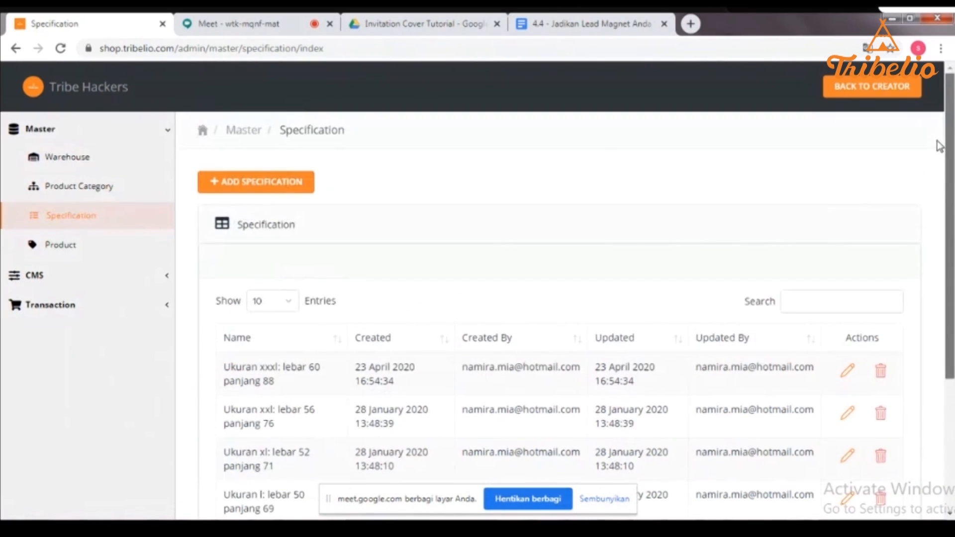
scroll(932, 169, "down", 3)
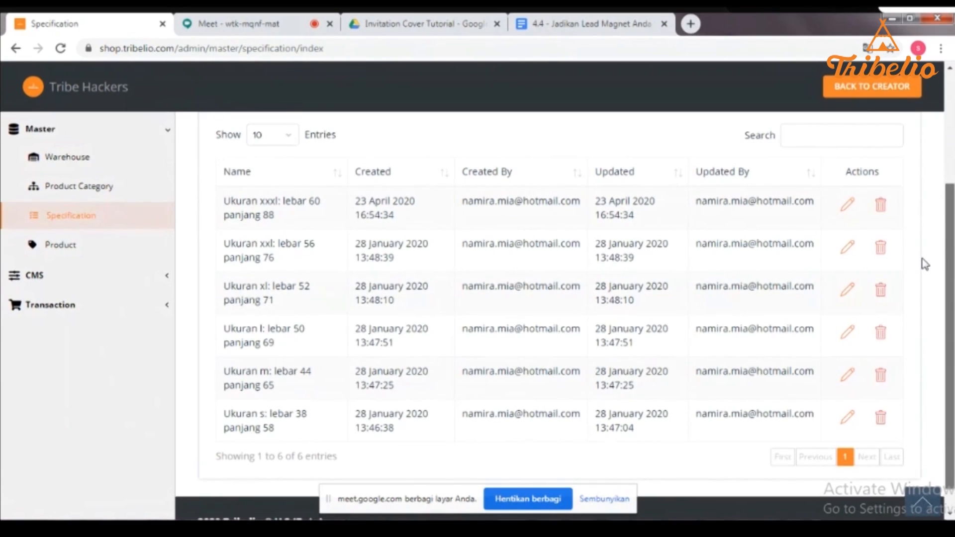
scroll(925, 261, "up", 1)
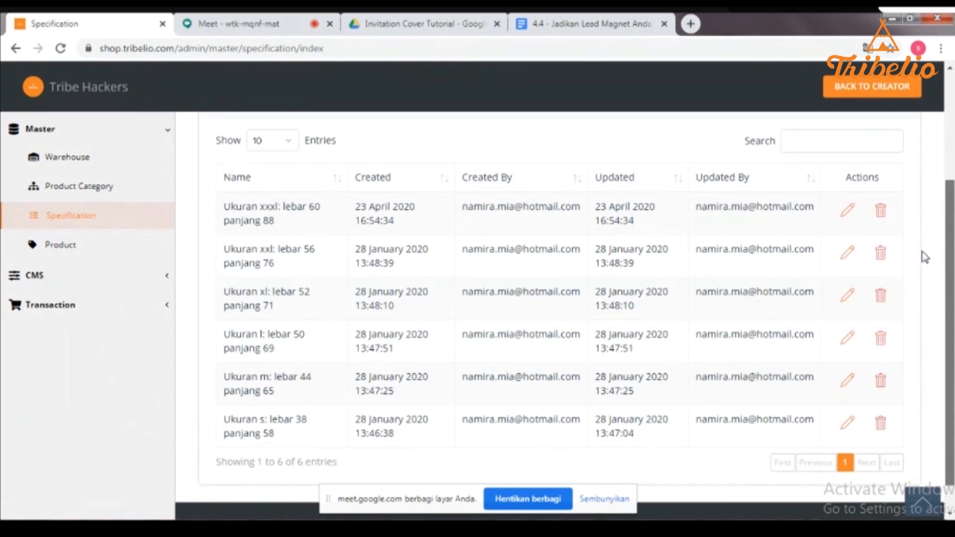
scroll(924, 257, "up", 3)
- Add and save a specification named 'totebag hitam'
left_click(229, 144)
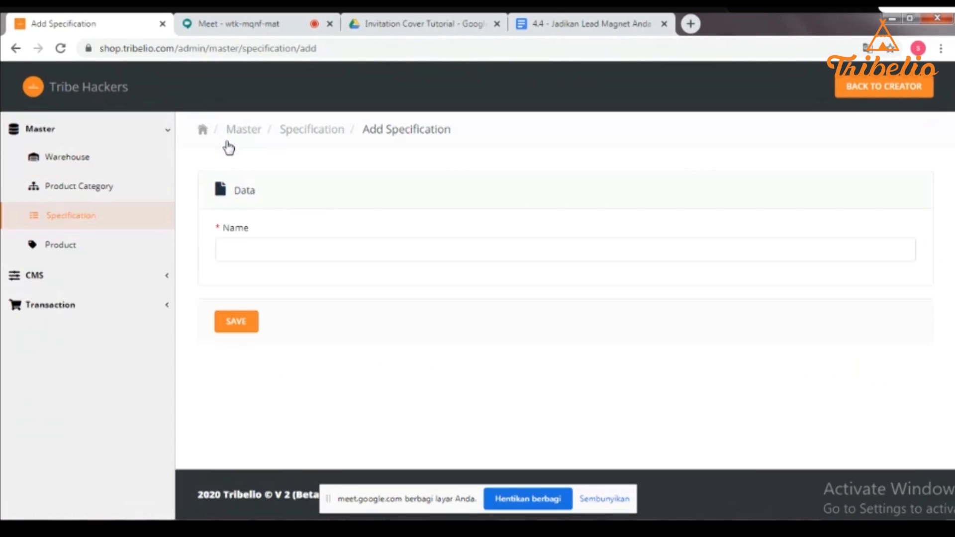
left_click(269, 252)
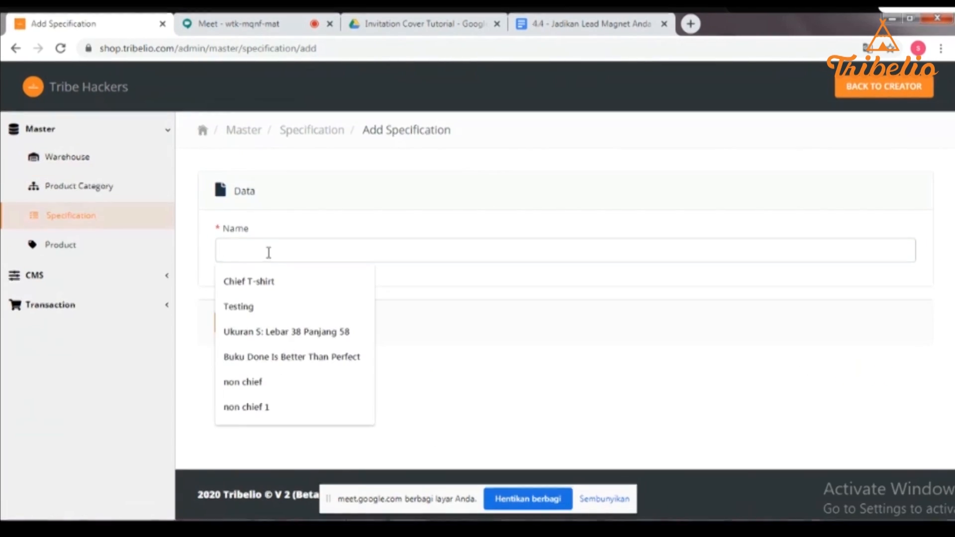
type("totebag hi")
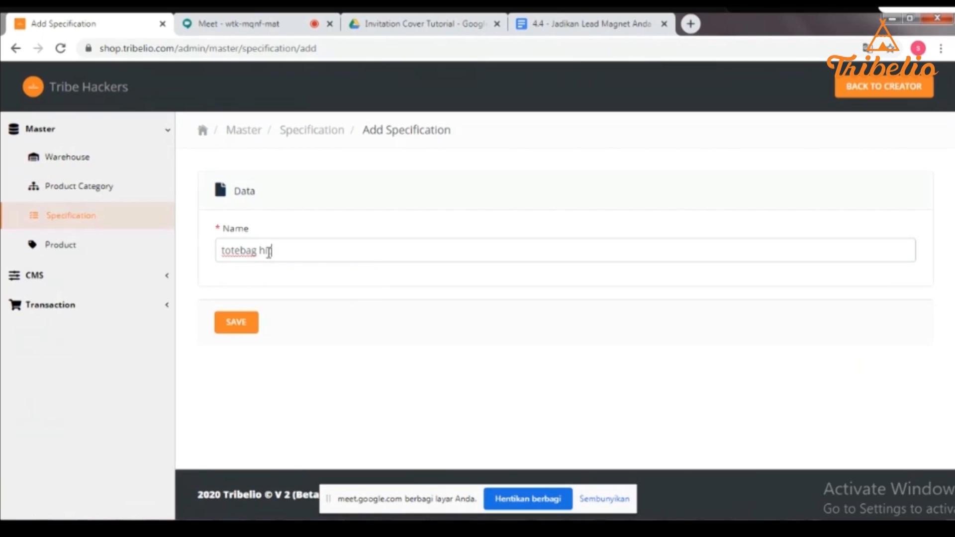
type("tam")
left_click(232, 324)
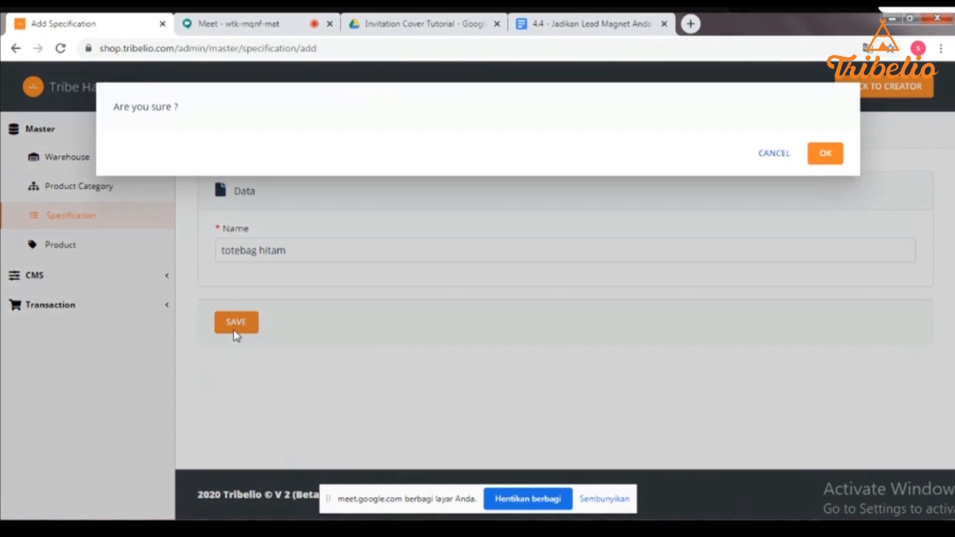
left_click(817, 161)
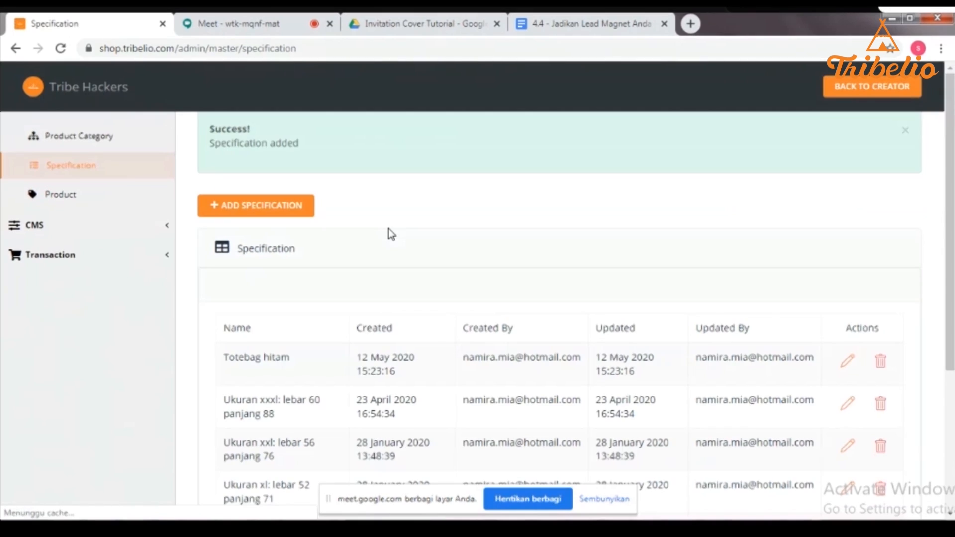
scroll(805, 309, "down", 1)
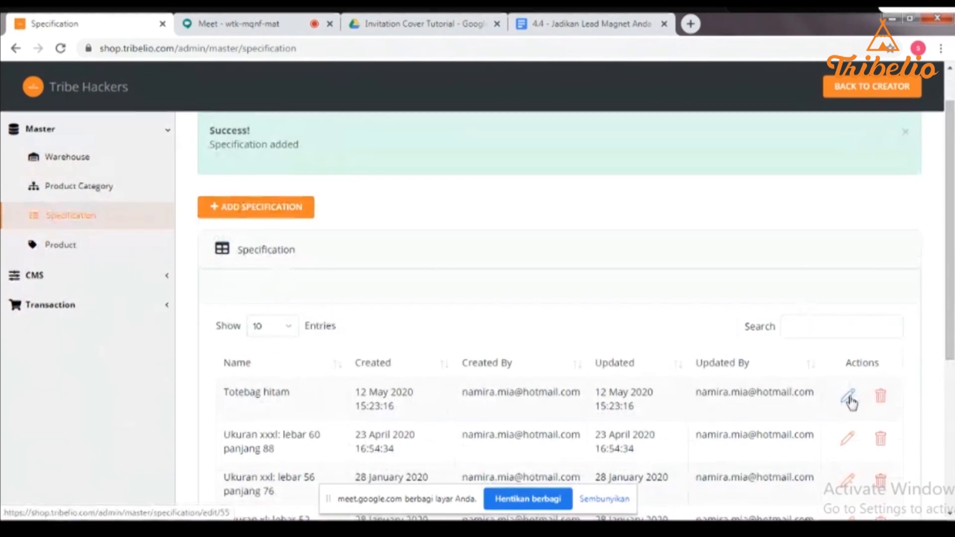
- Rename the first specification to 'Totebag hitam: ukuran 40x60' and save the change
left_click(849, 397)
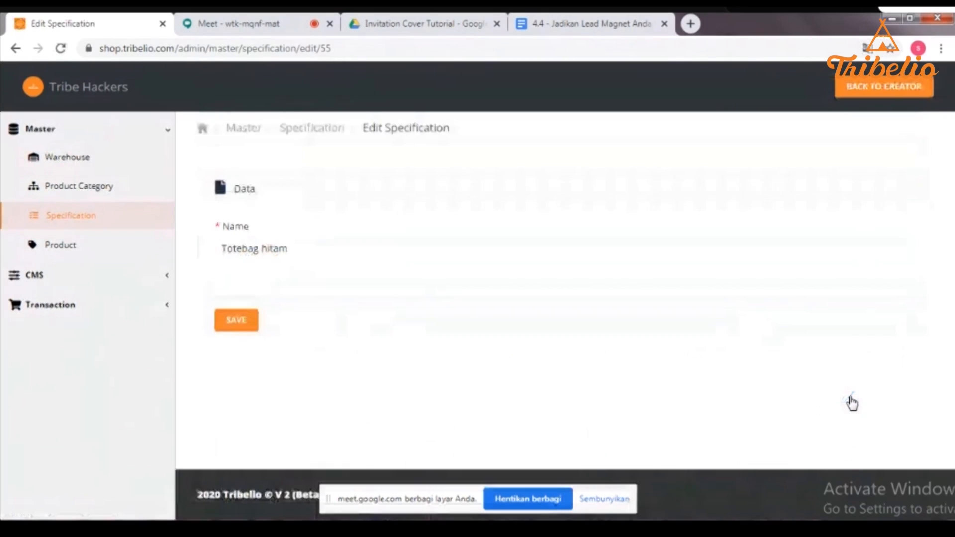
left_click(294, 252)
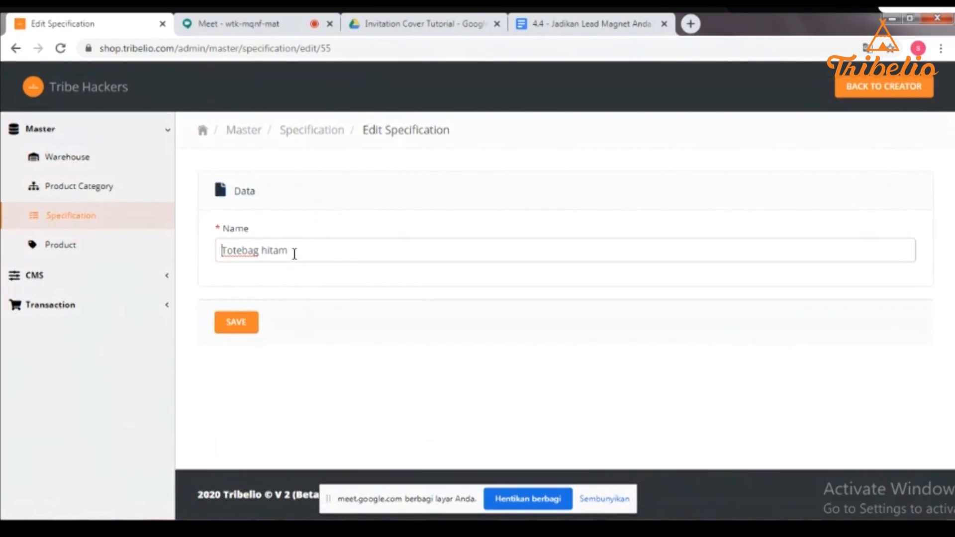
type(": ukuran 40x60")
left_click(246, 328)
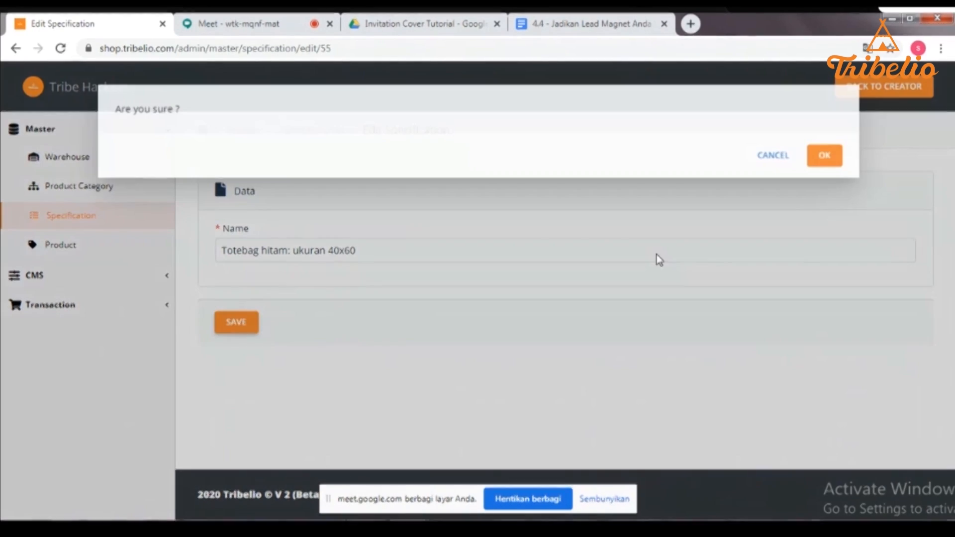
left_click(839, 156)
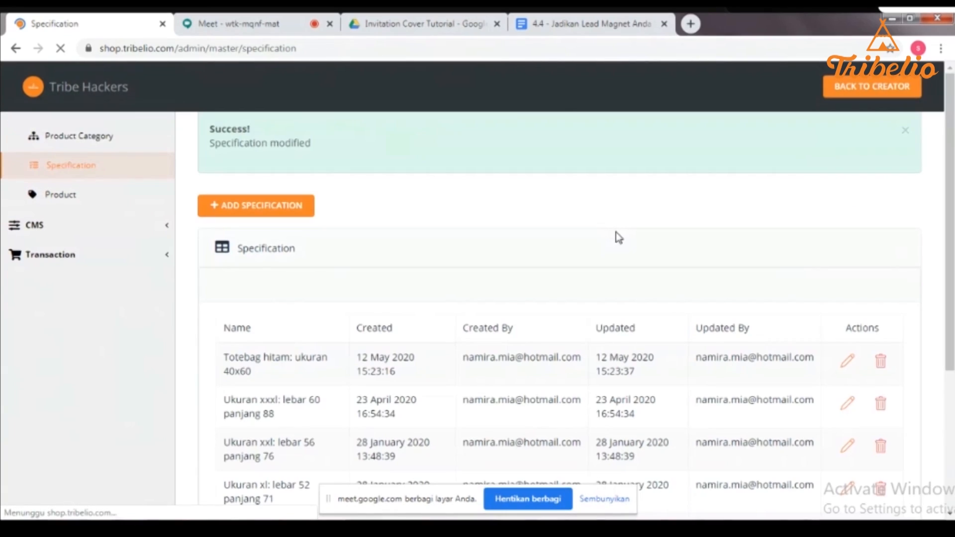
left_click_drag(949, 311, 952, 140)
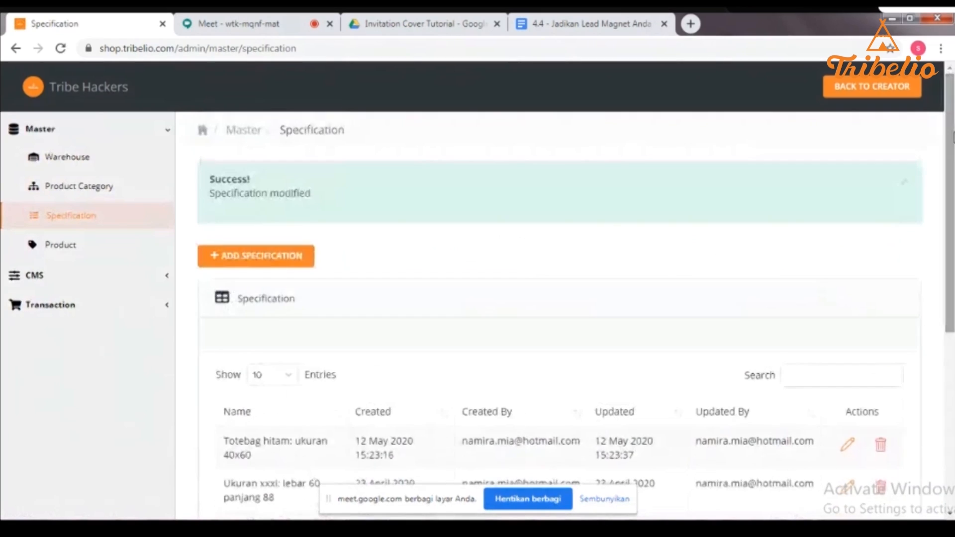
- Open the Master > Product list and scroll through the existing products
left_click(84, 254)
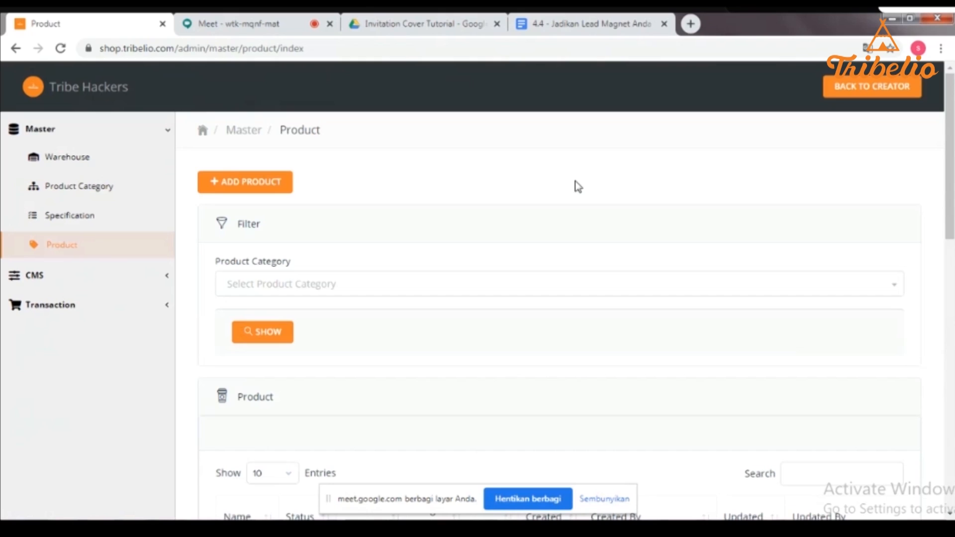
left_click_drag(939, 189, 952, 351)
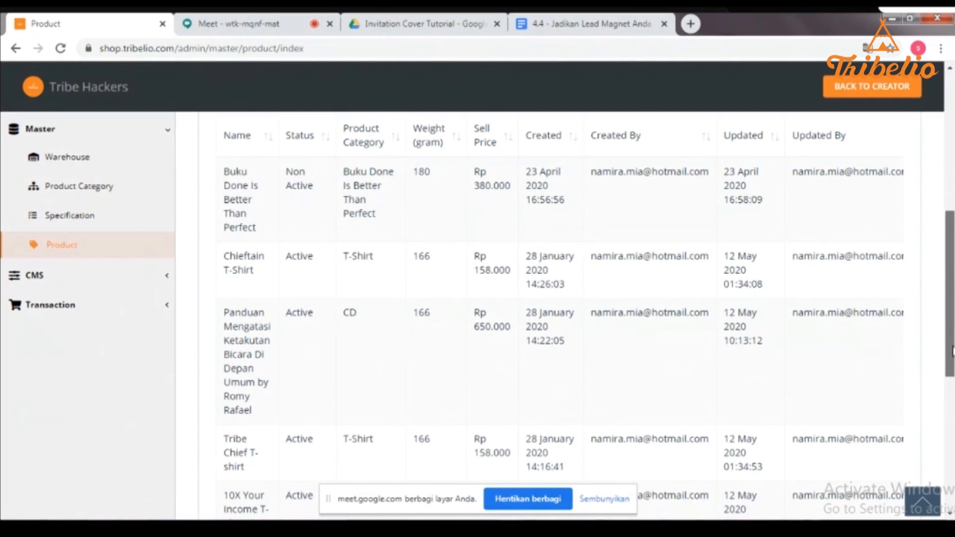
left_click_drag(951, 351, 951, 359)
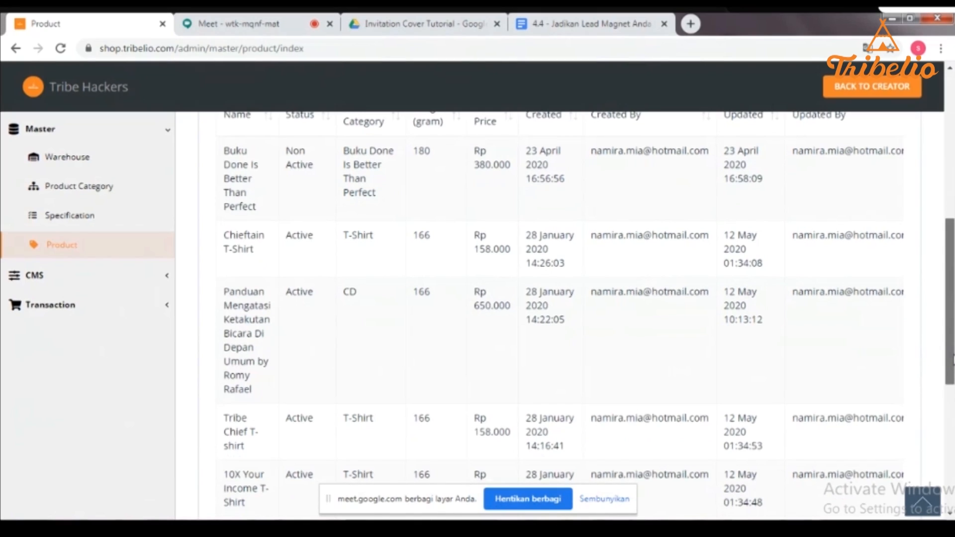
scroll(559, 318, "down", 6)
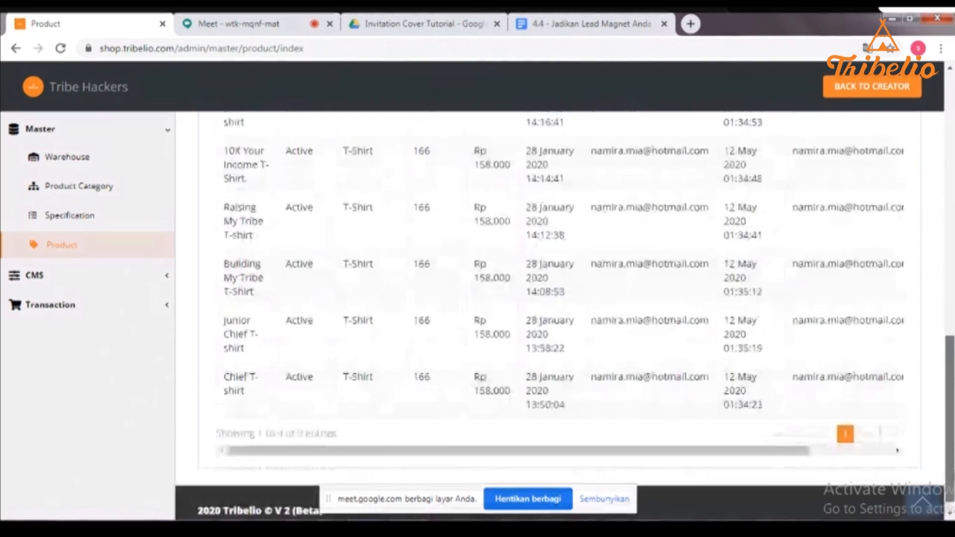
scroll(936, 394, "up", 5)
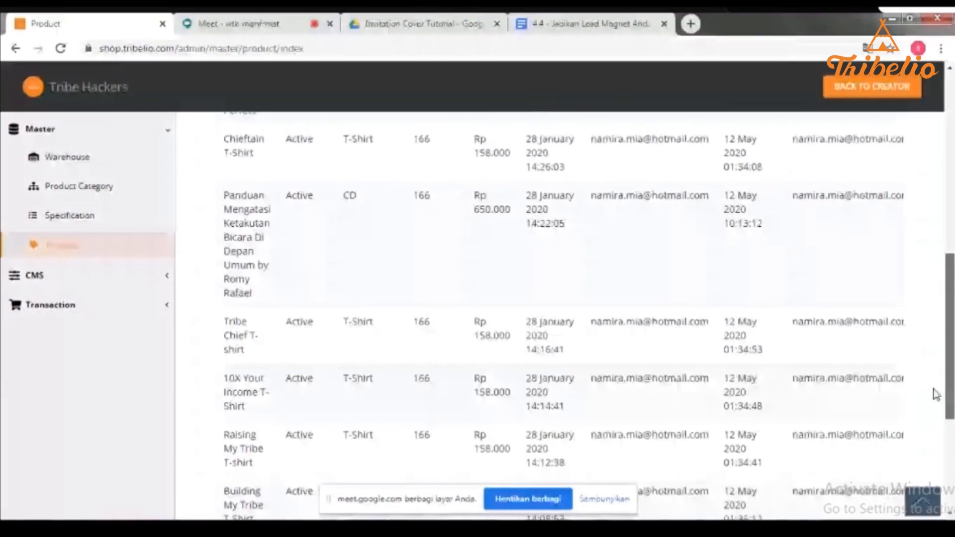
scroll(935, 388, "up", 2)
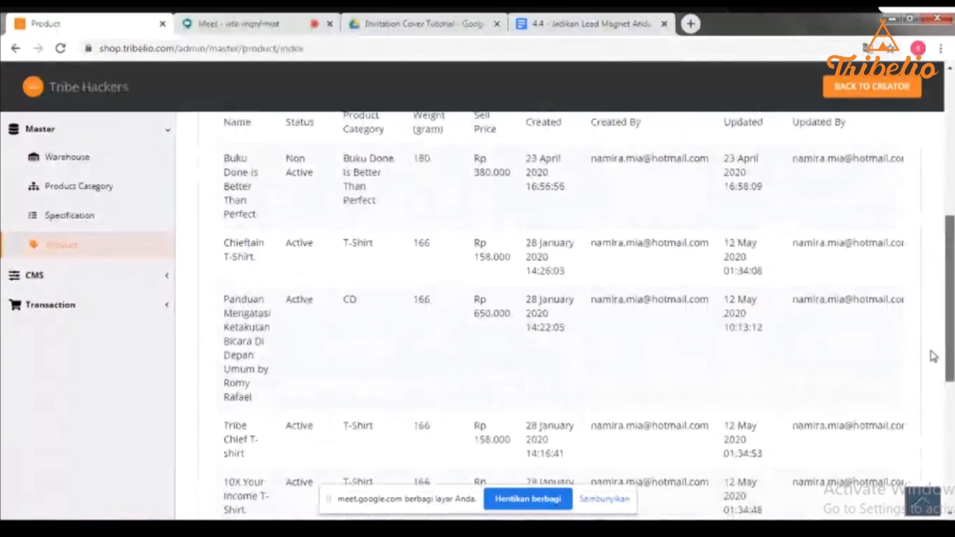
scroll(932, 356, "up", 2)
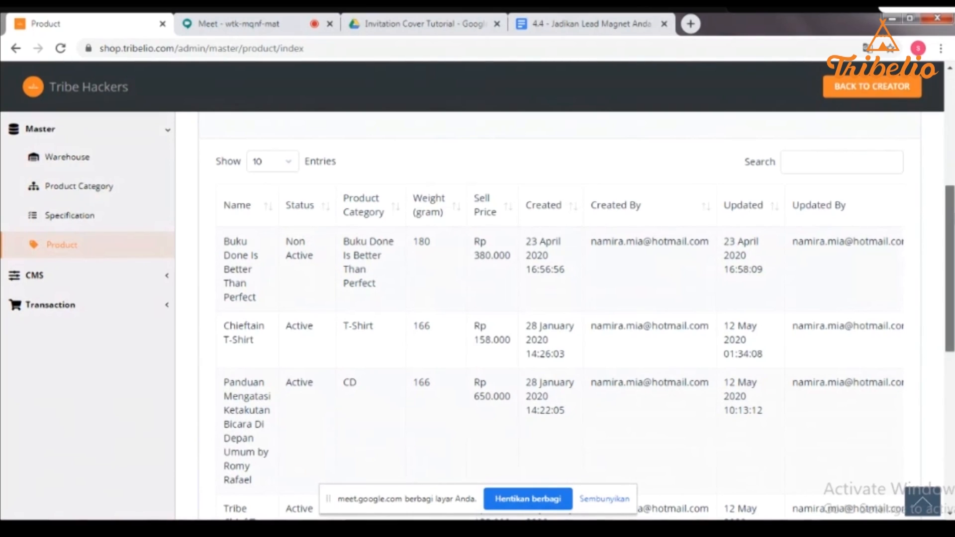
scroll(560, 319, "up", 3)
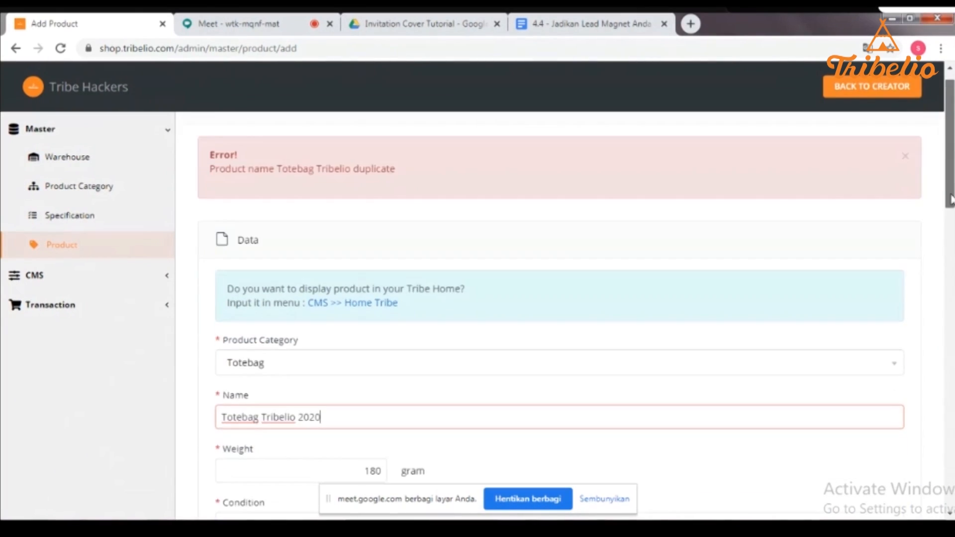
left_click_drag(952, 221, 952, 244)
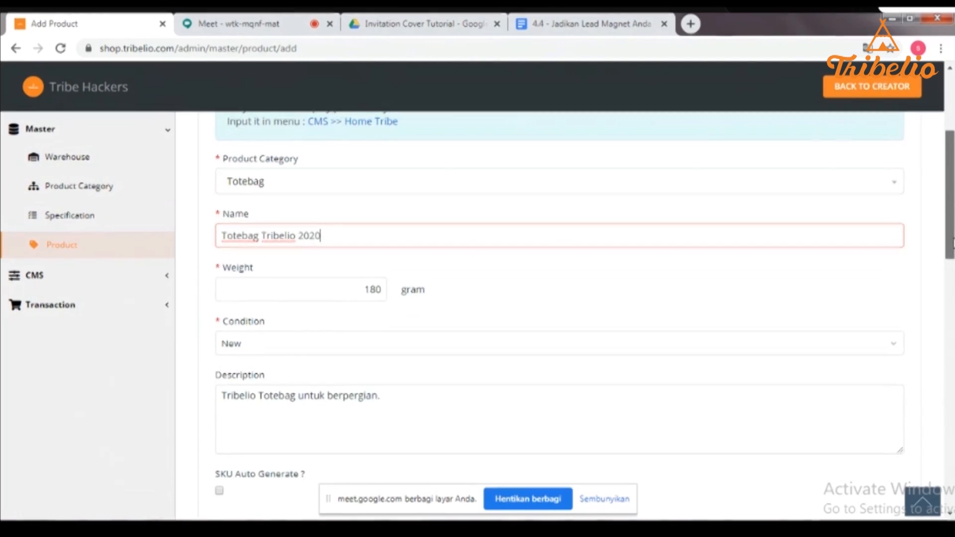
left_click_drag(953, 243, 954, 244)
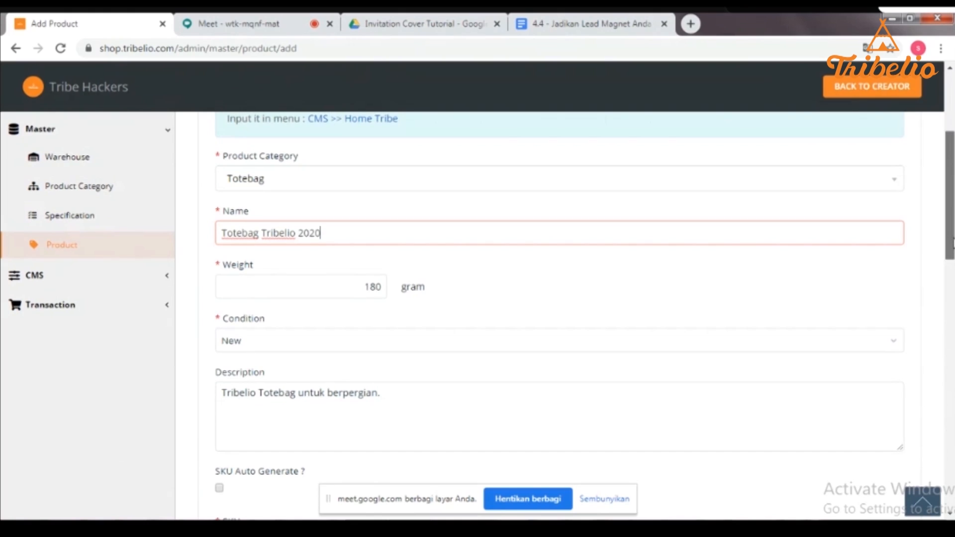
left_click_drag(953, 243, 953, 245)
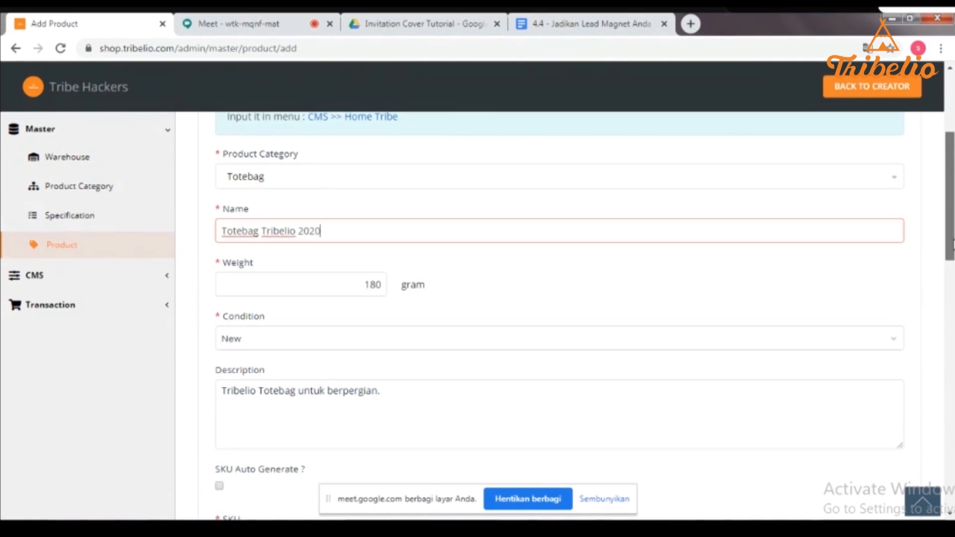
left_click_drag(953, 244, 952, 281)
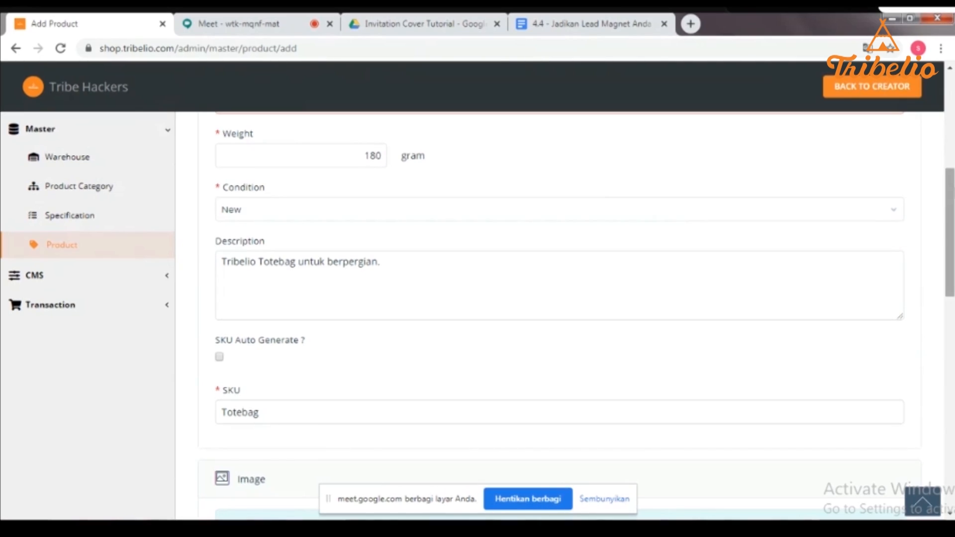
scroll(628, 285, "down", 4)
scroll(560, 313, "down", 2)
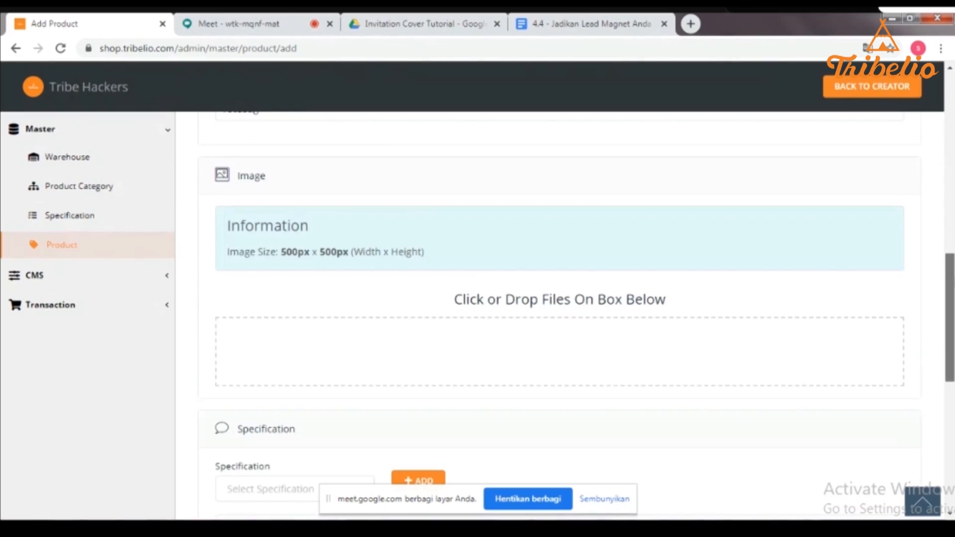
scroll(418, 314, "down", 1)
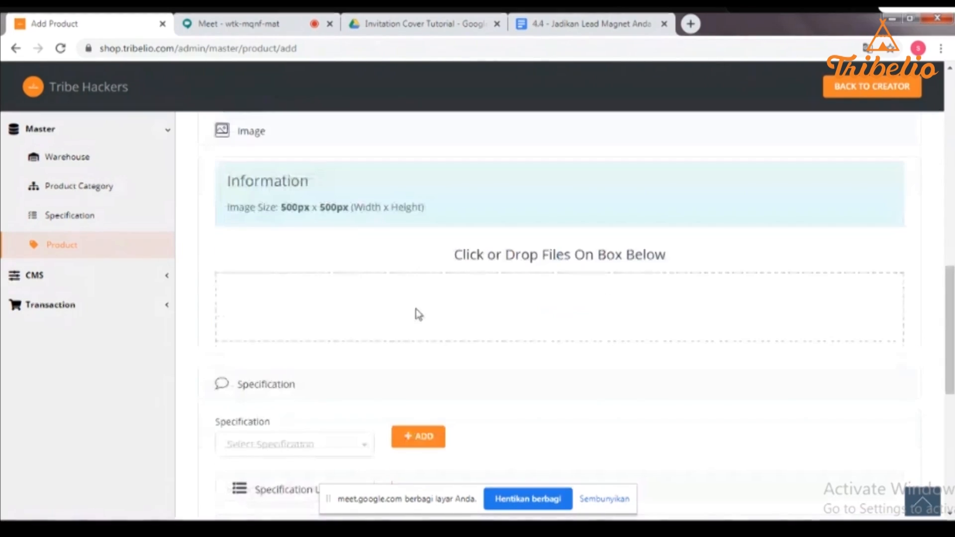
- Upload the 'ivnitation' List Building Mastery image as the product picture and accept the crop
left_click(419, 312)
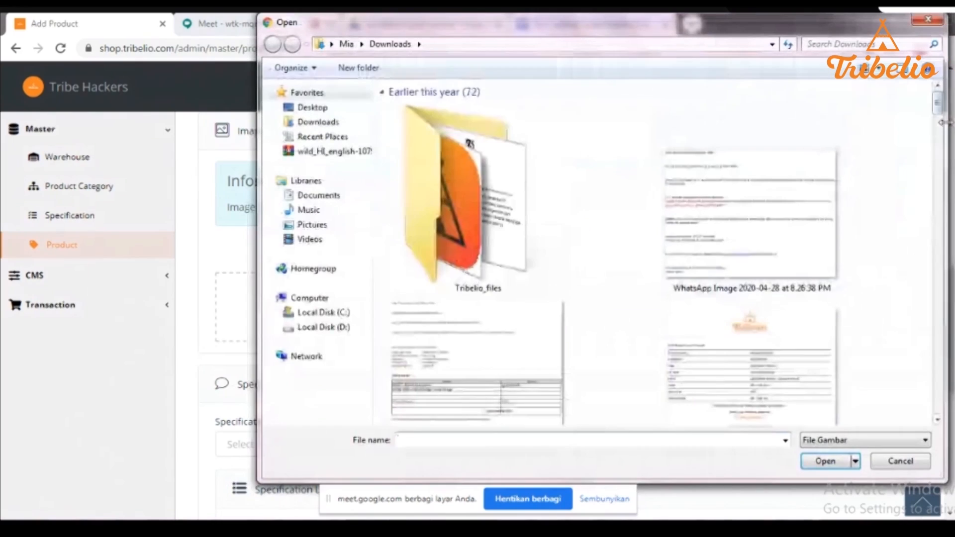
scroll(942, 120, "down", 5)
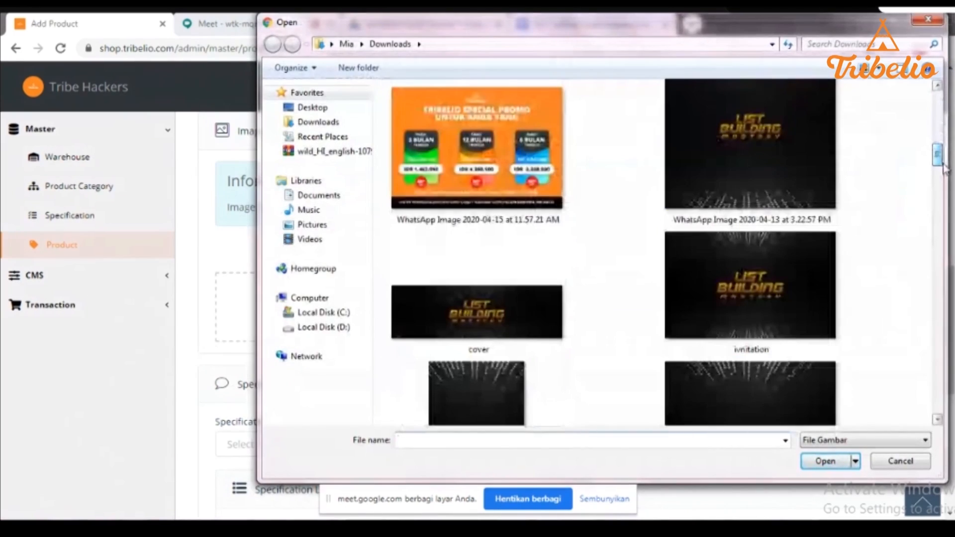
left_click(737, 273)
double_click(736, 268)
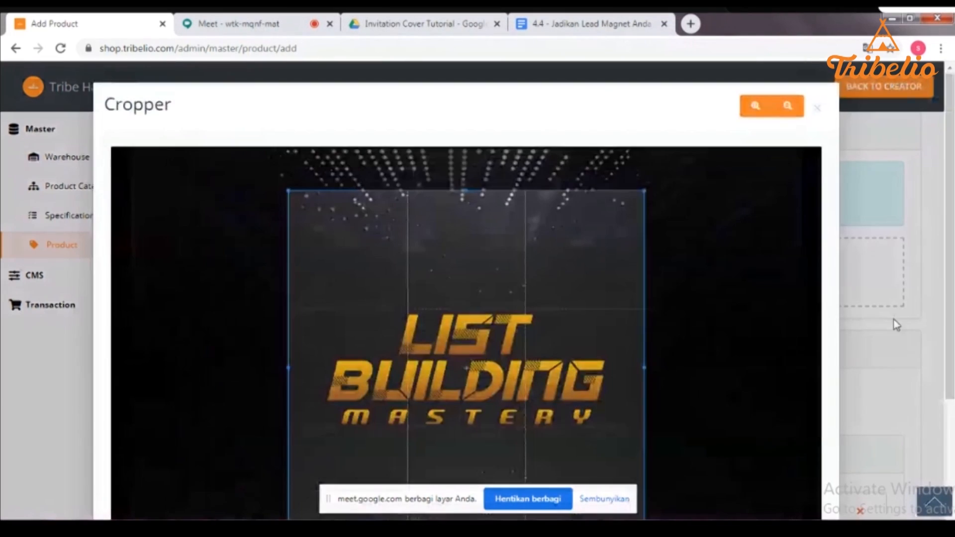
left_click_drag(949, 324, 949, 410)
scroll(791, 507, "down", 1)
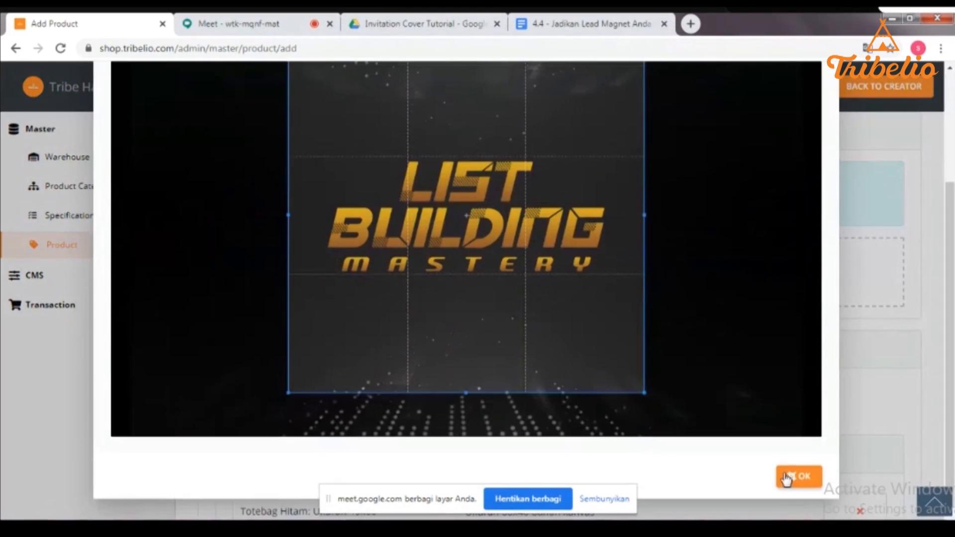
left_click(795, 475)
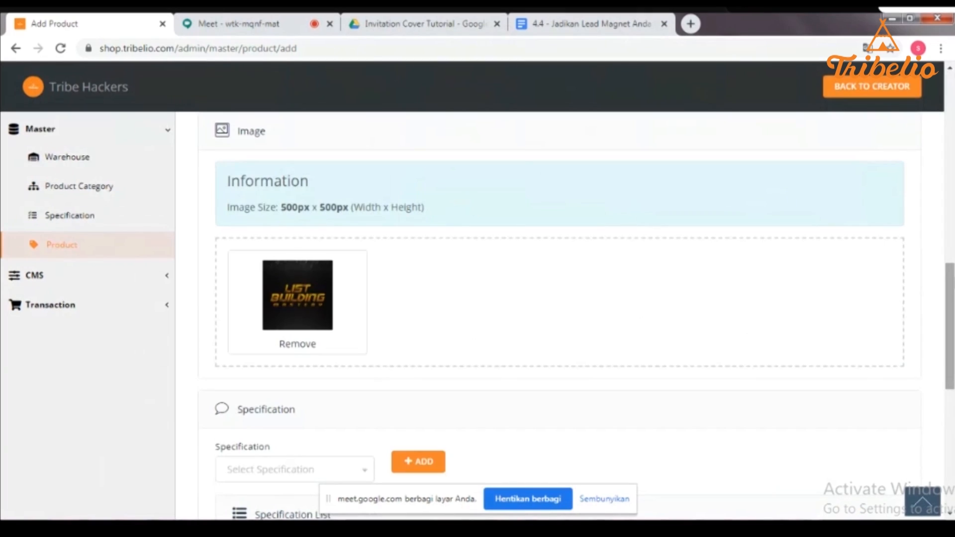
scroll(758, 337, "down", 2)
- Add the Totebag Hitam: Ukuran 40x60 specification with value 'Ukuran 60x40 bahan kanvas'
scroll(759, 337, "down", 2)
scroll(567, 318, "down", 2)
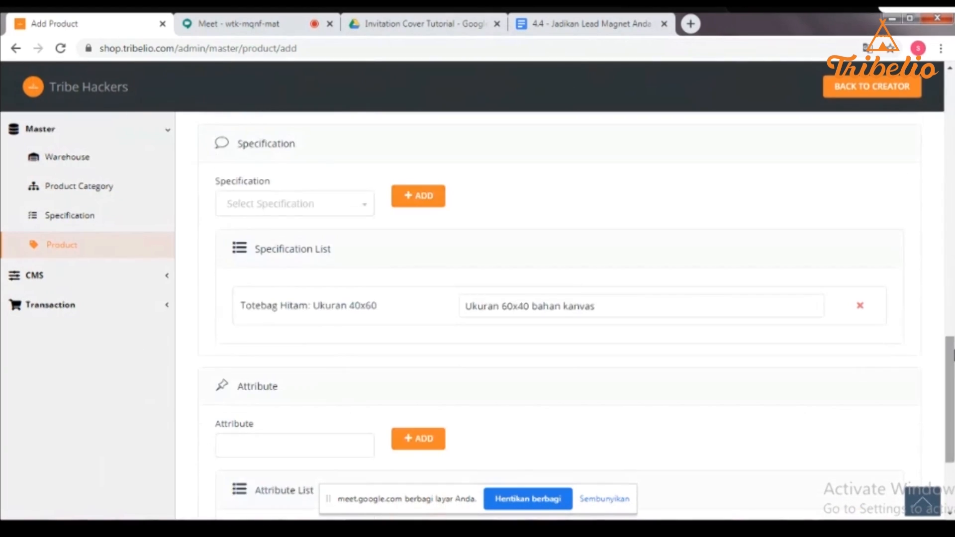
left_click(338, 216)
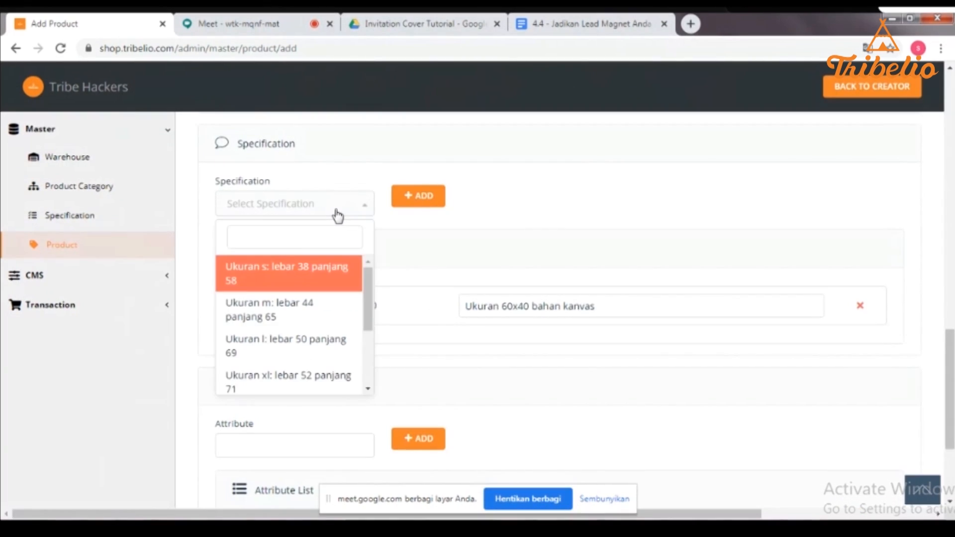
scroll(375, 348, "down", 3)
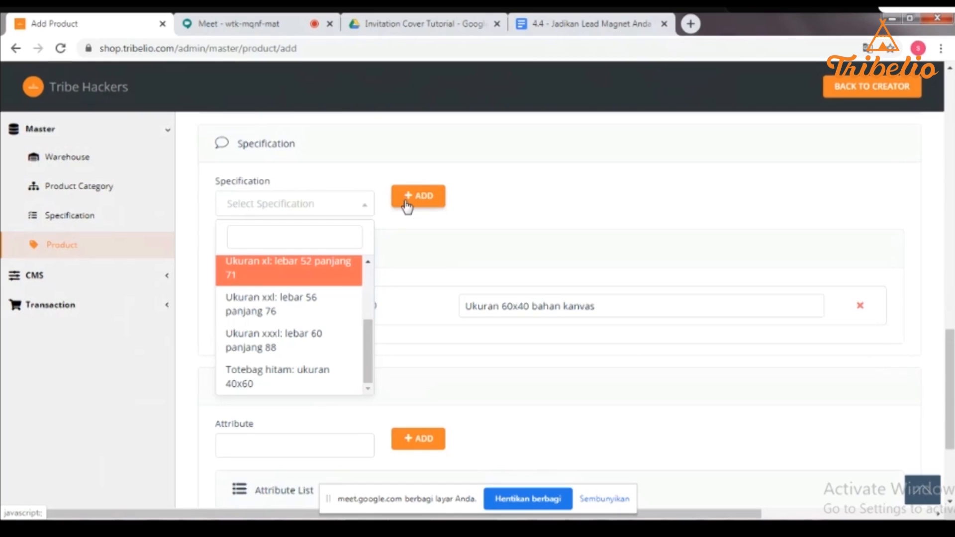
left_click(371, 205)
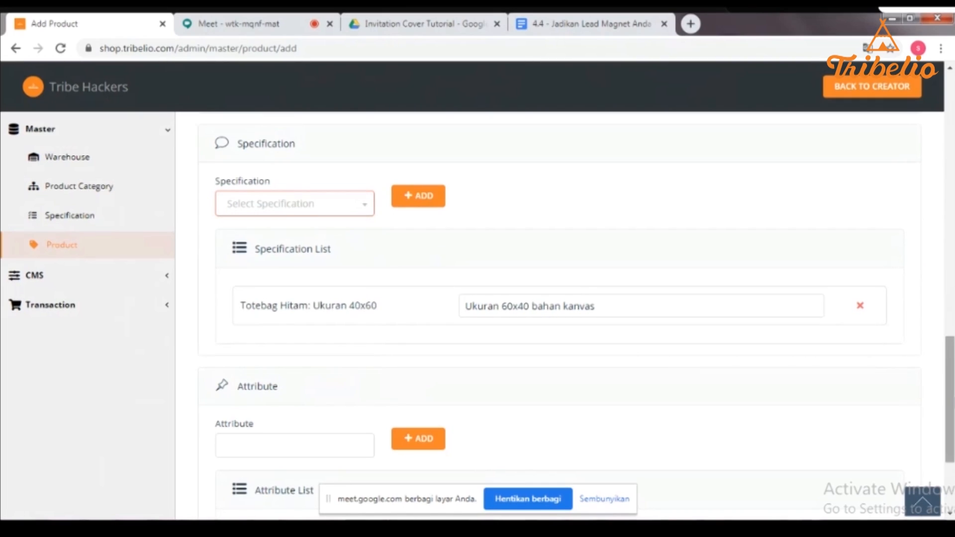
left_click_drag(949, 382, 953, 435)
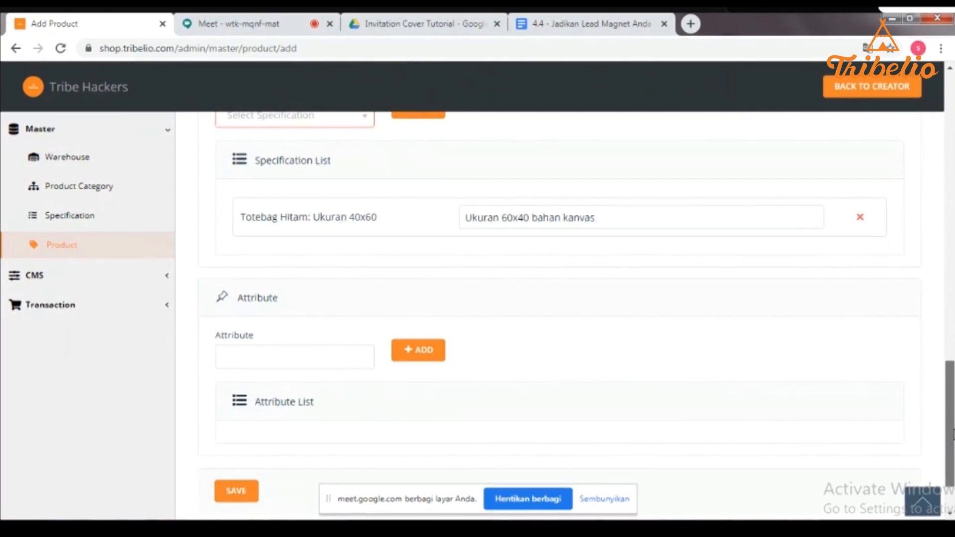
- Save and confirm the new Totebag Tribelio 2020 product, which appears as Non Active
left_click_drag(952, 435, 953, 443)
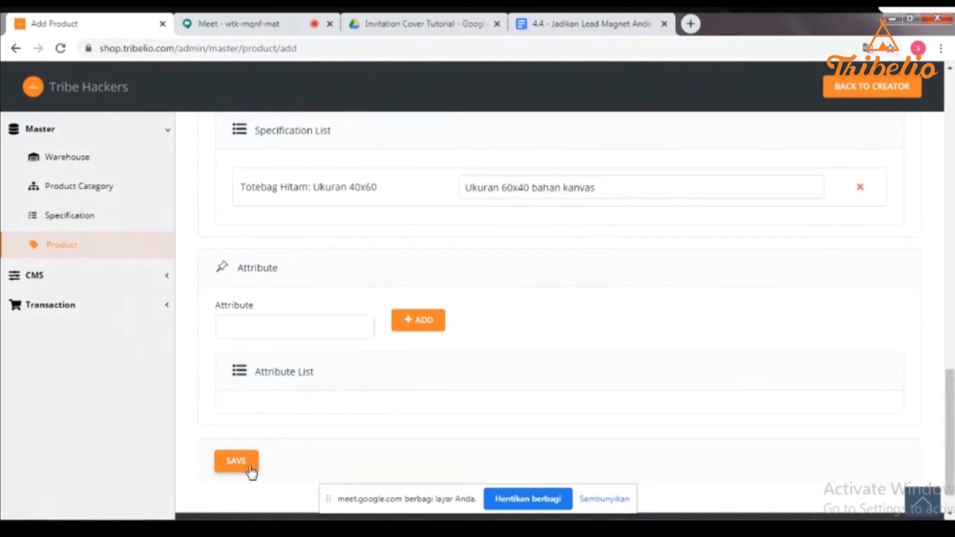
left_click(250, 470)
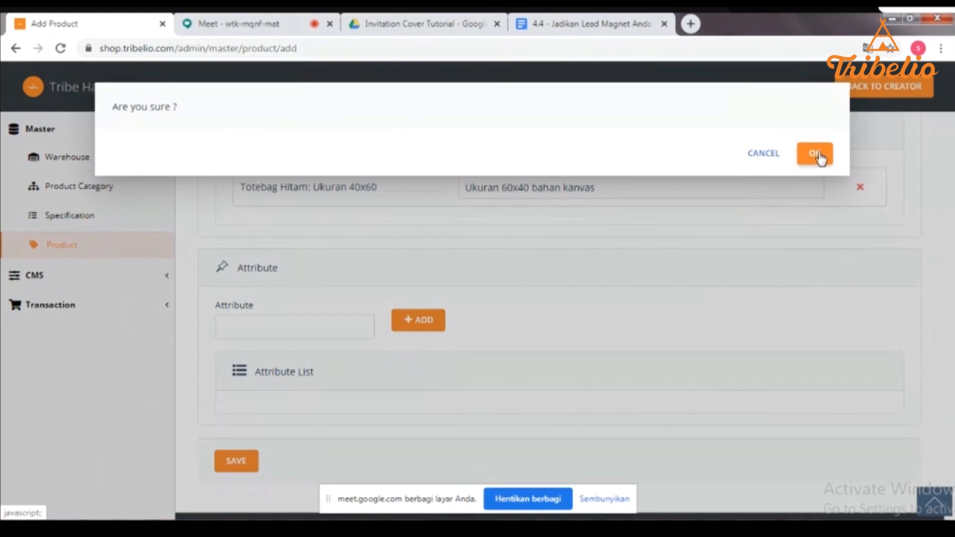
left_click(818, 155)
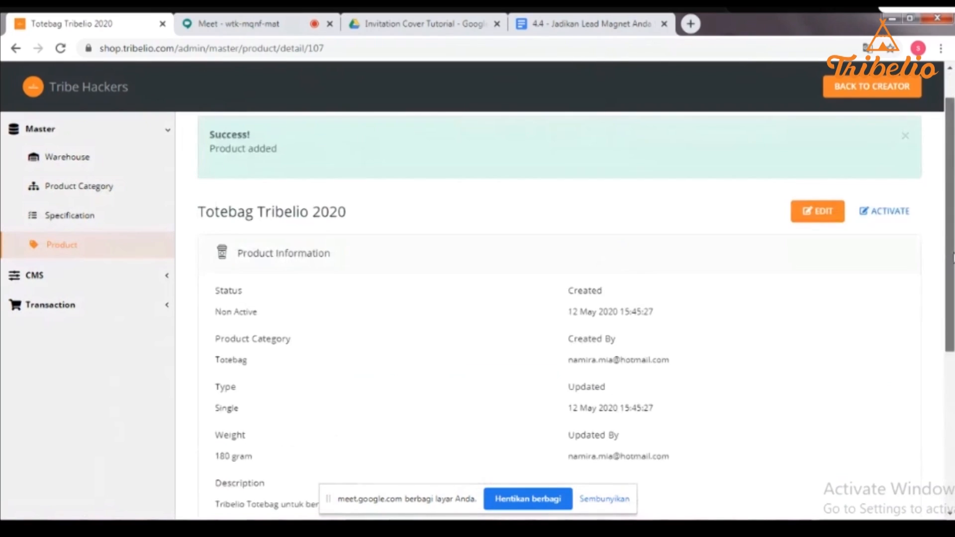
- Try activating Totebag Tribelio 2020; an error demands a warehouse price first
left_click_drag(953, 258, 951, 275)
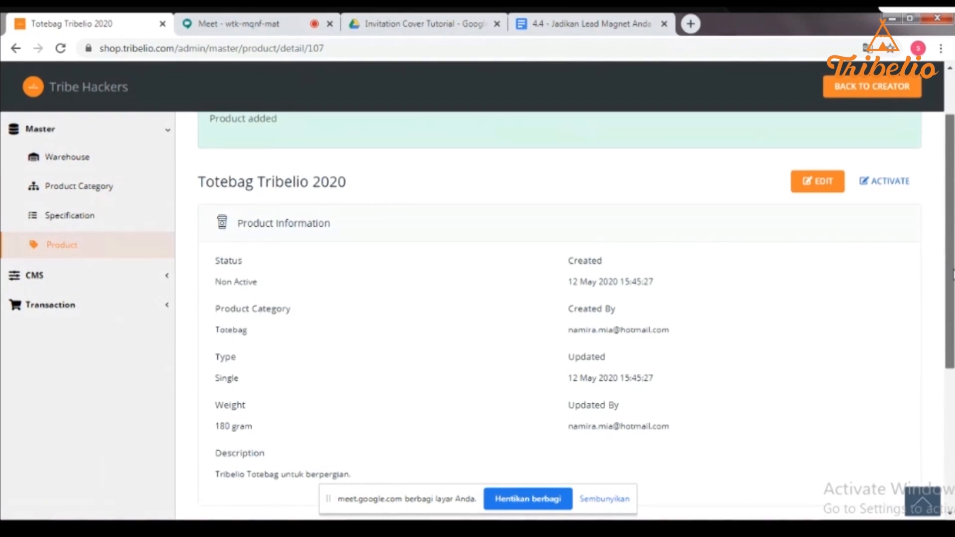
left_click_drag(953, 275, 949, 276)
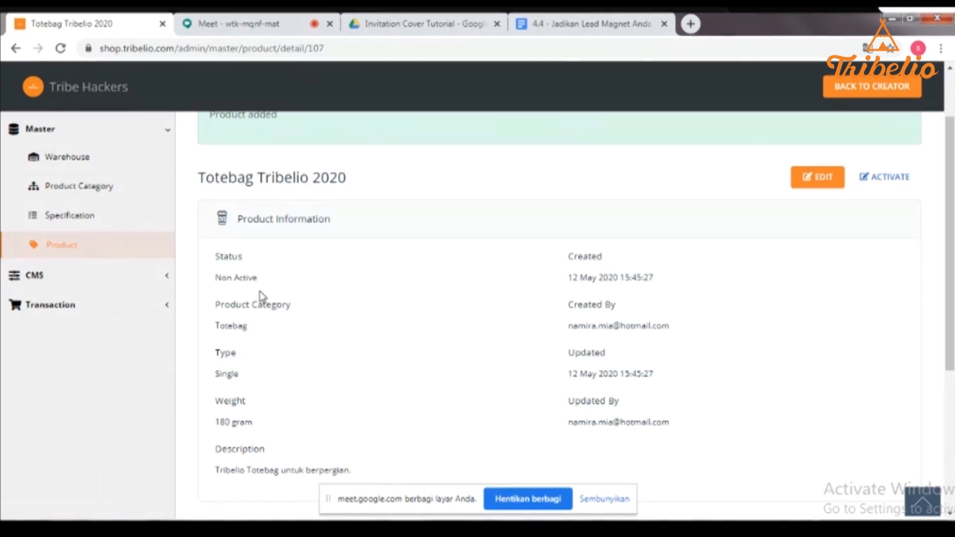
left_click(904, 186)
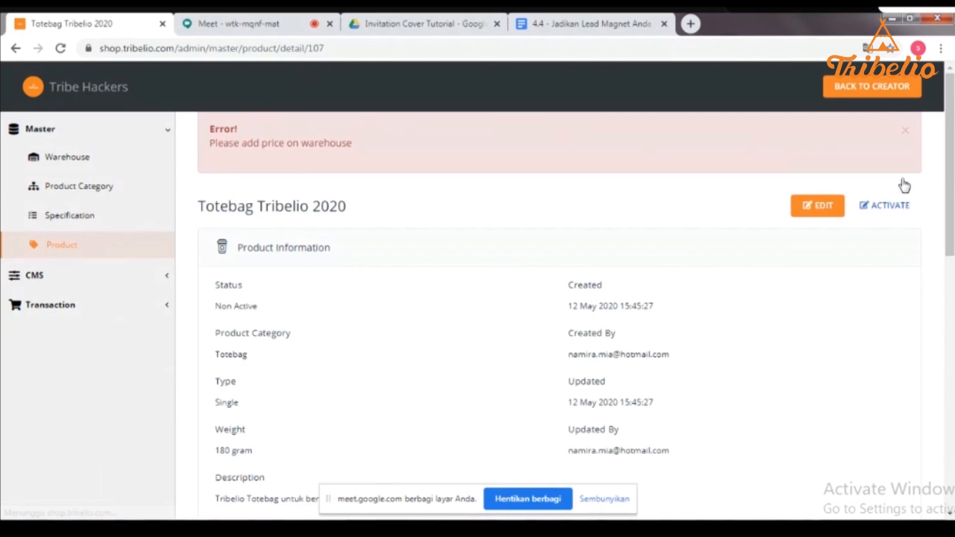
scroll(842, 268, "down", 5)
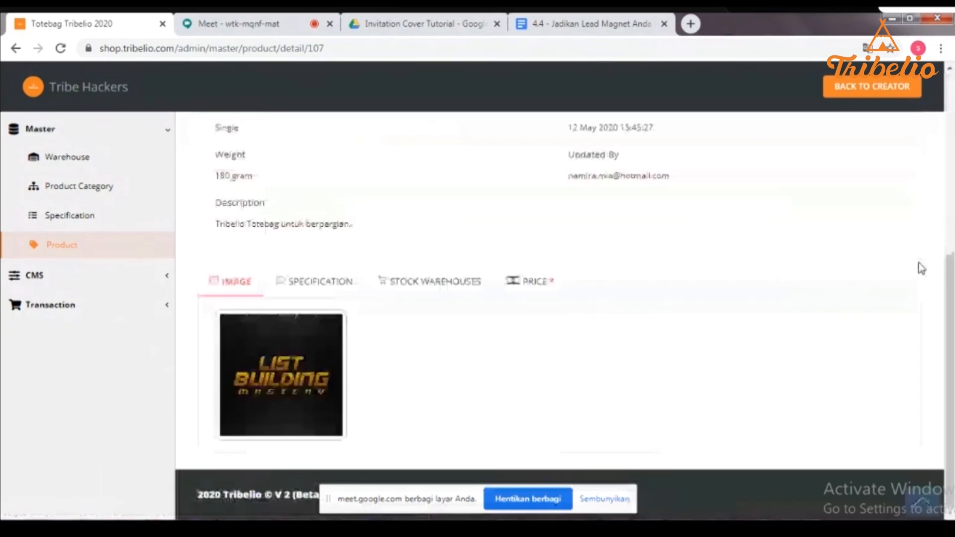
left_click_drag(951, 313, 952, 168)
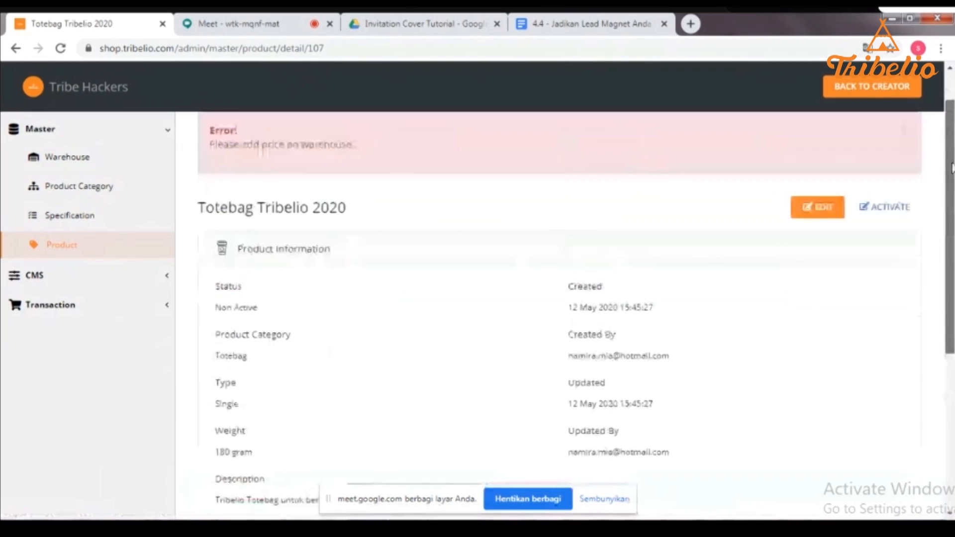
scroll(463, 293, "down", 5)
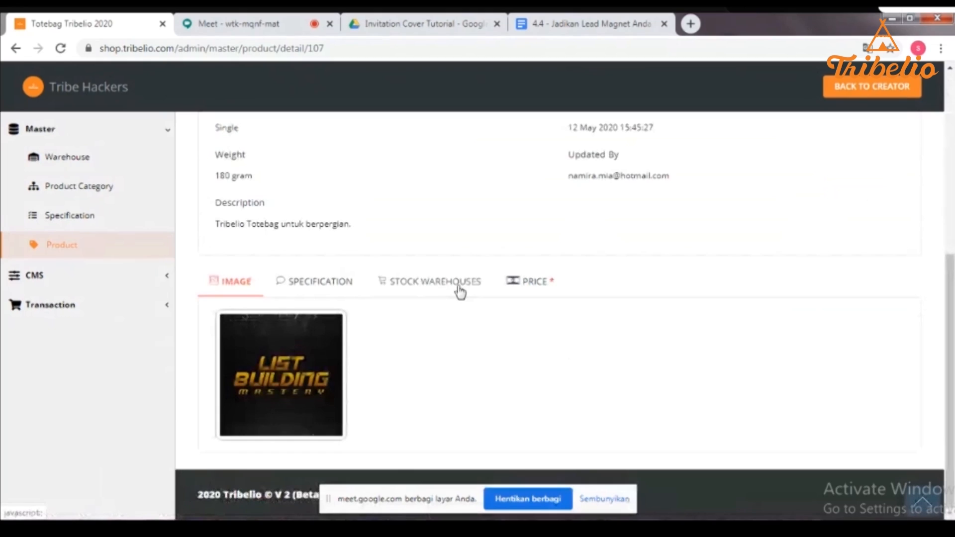
- Look over the product's warehouse stock, price and specification tabs
left_click(459, 289)
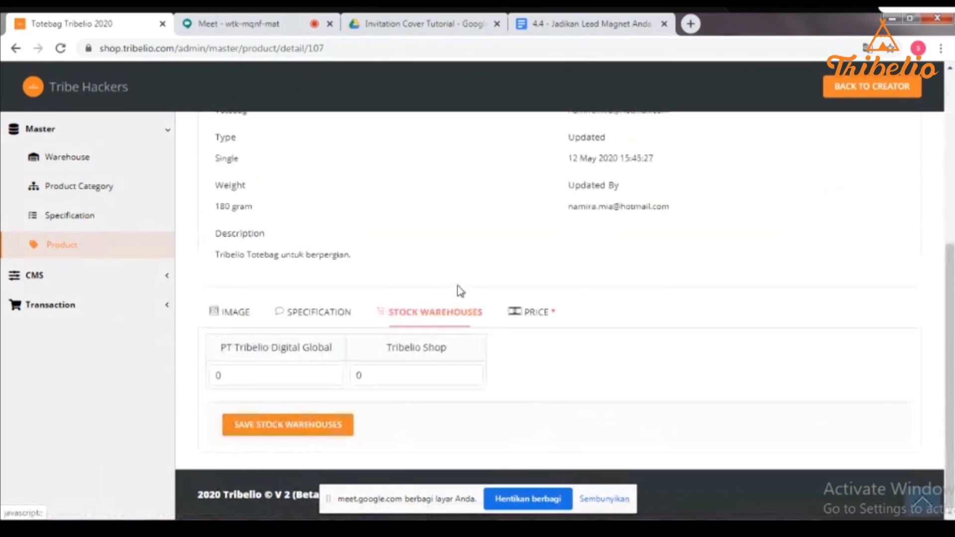
left_click(542, 328)
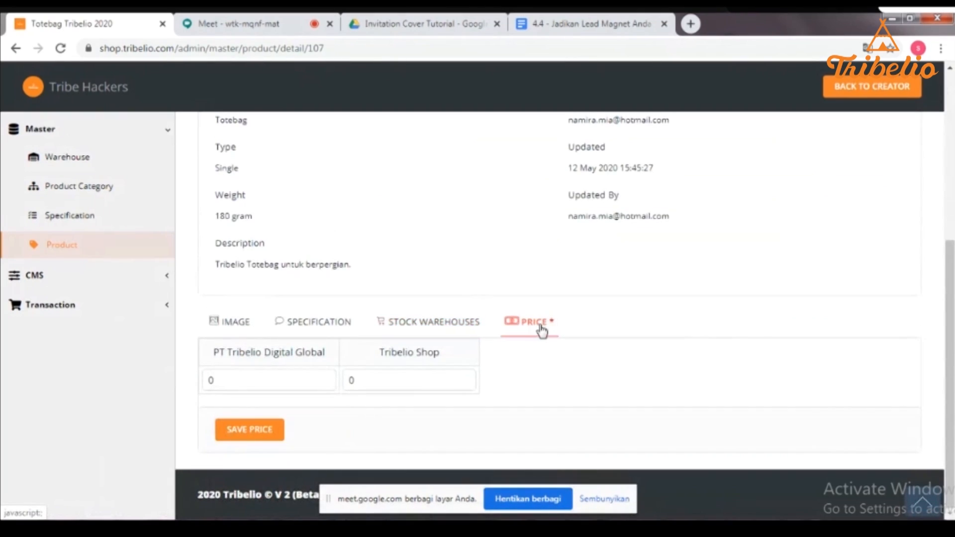
left_click(291, 329)
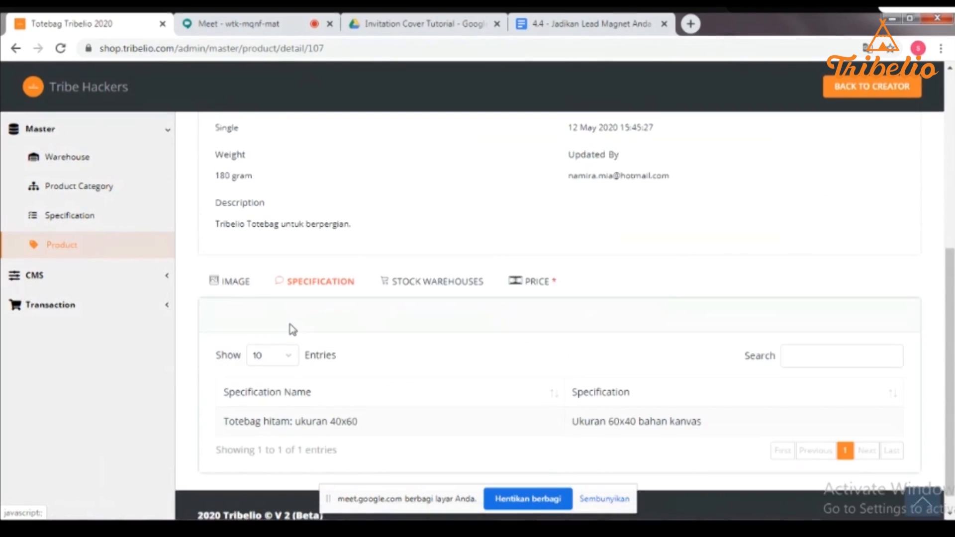
left_click(422, 287)
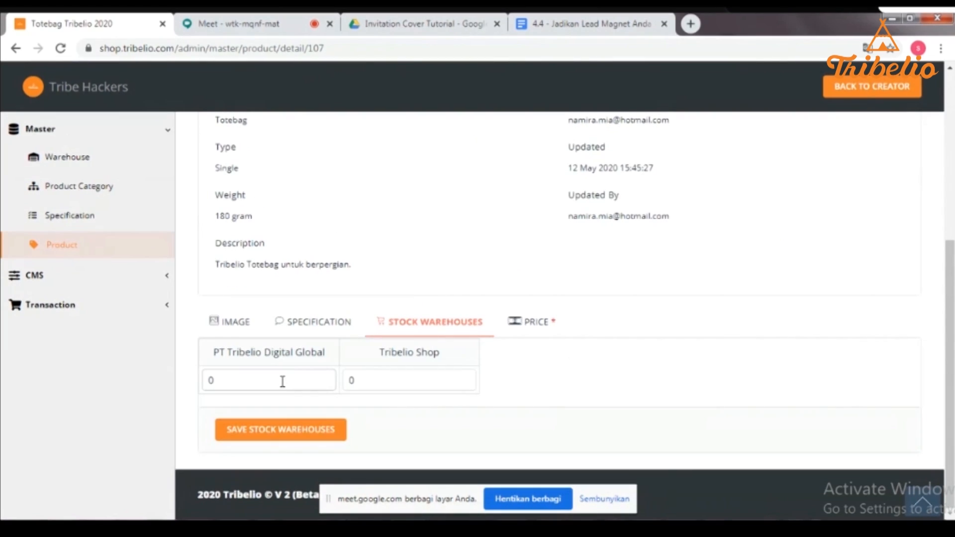
- Save warehouse stock of 180.000 for PT Tribelio Digital Global and 160.000 for Tribelio Shop
left_click(282, 381)
key("BackSpace")
type("180.000")
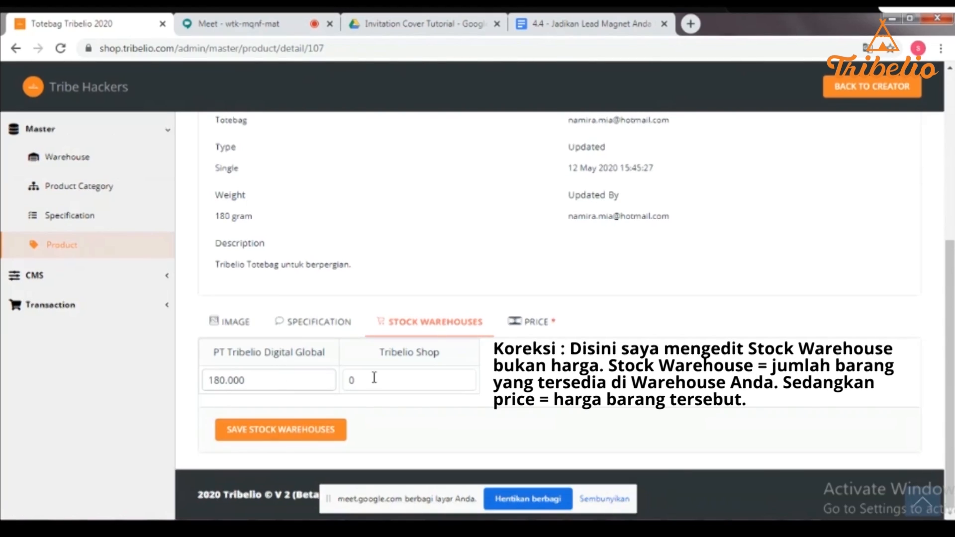
left_click(407, 377)
type("160.000")
left_click(278, 429)
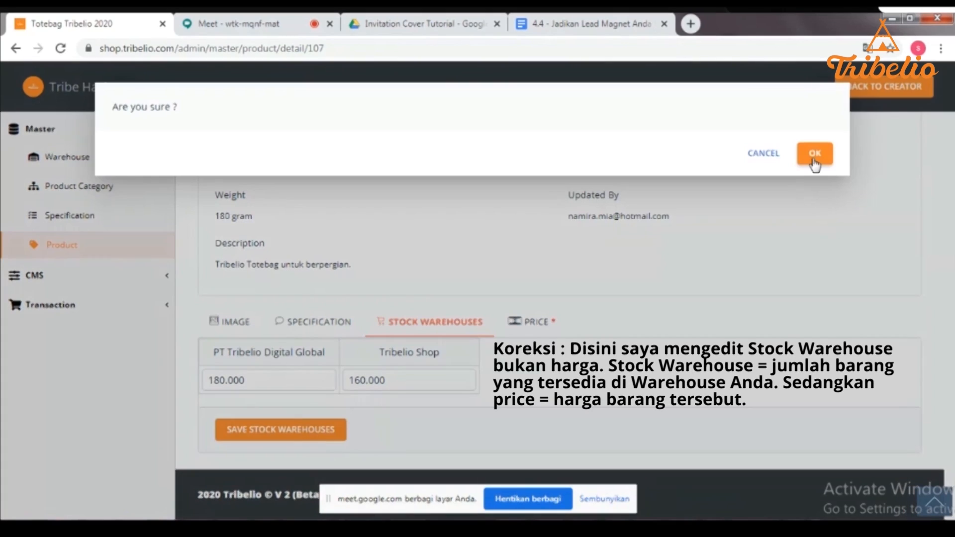
left_click(814, 158)
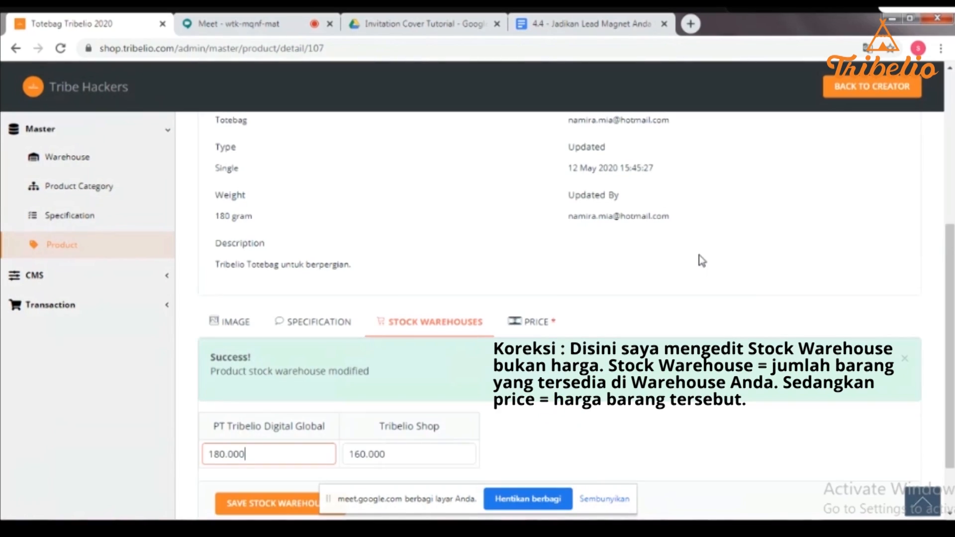
left_click(519, 326)
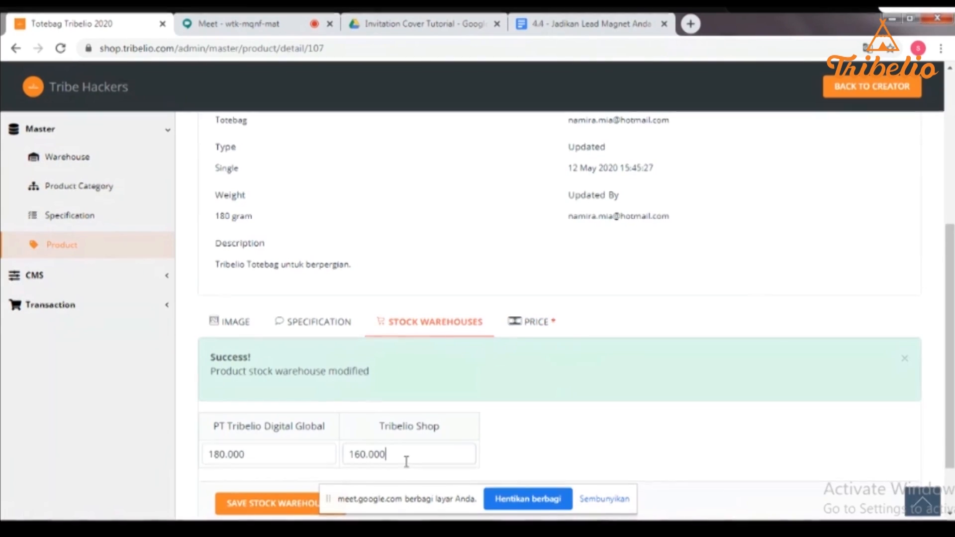
- Save warehouse prices of 60.000 for PT Tribelio Digital Global and 70.000 for Tribelio Shop
left_click(545, 332)
left_click(428, 381)
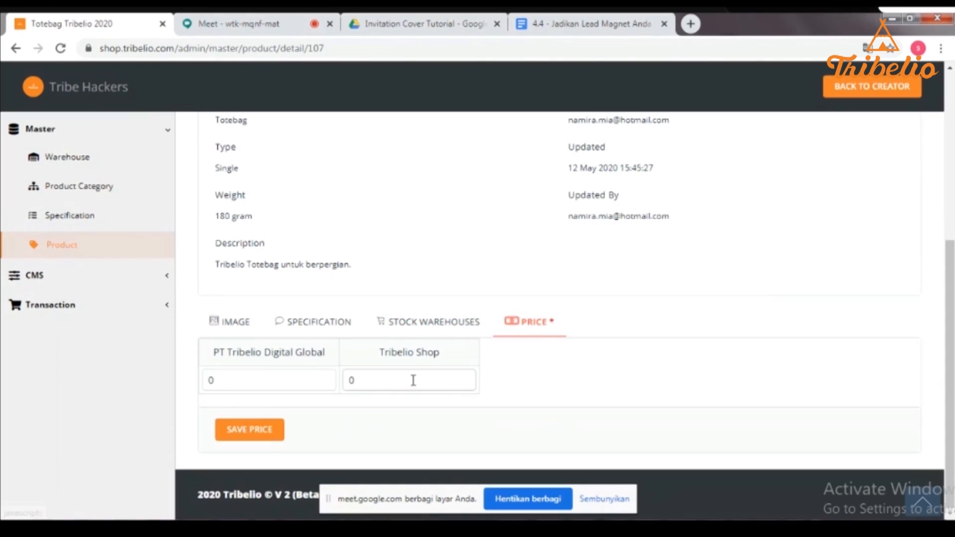
type("700000")
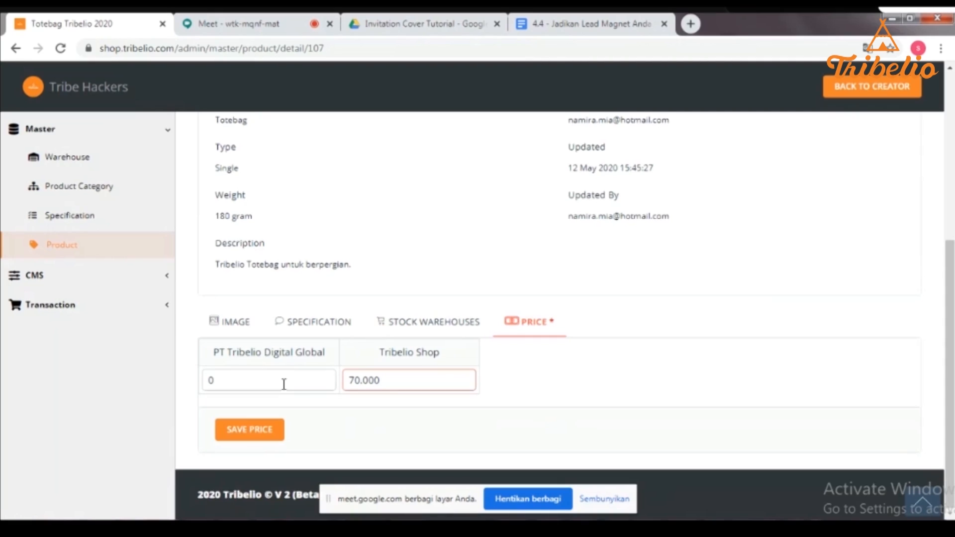
left_click(284, 383)
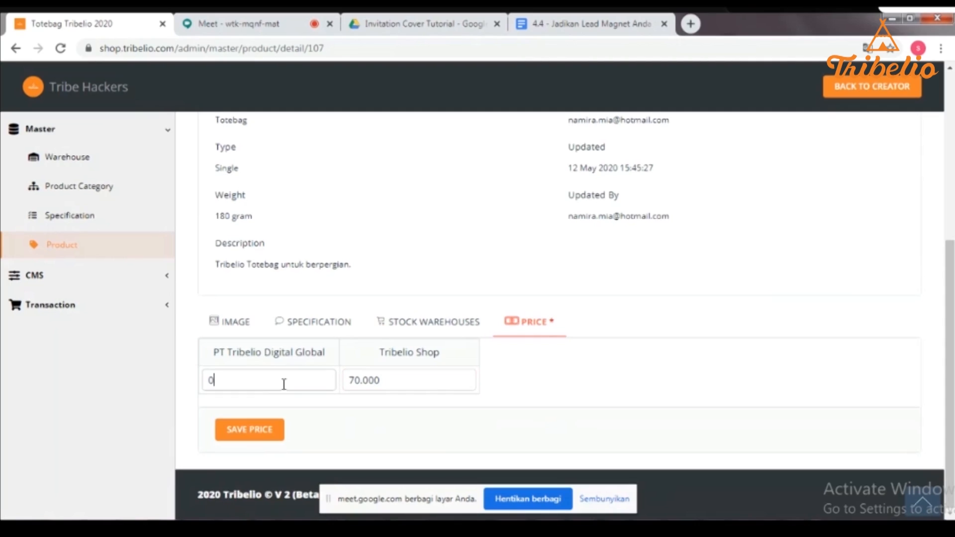
key("BackSpace")
type("1")
key("BackSpace")
type("60.000")
left_click(271, 429)
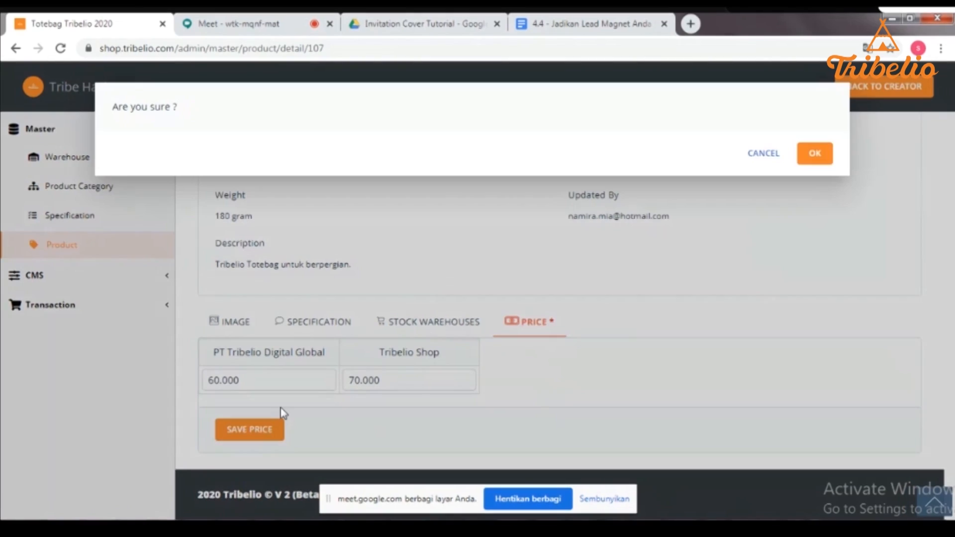
left_click(816, 155)
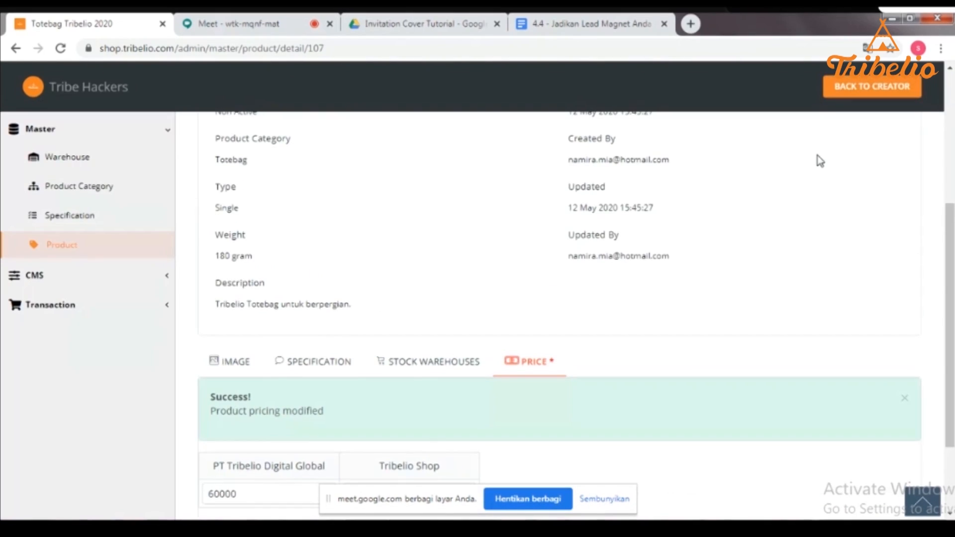
- Review the saved warehouse stock amounts and the product image
scroll(646, 227, "down", 2)
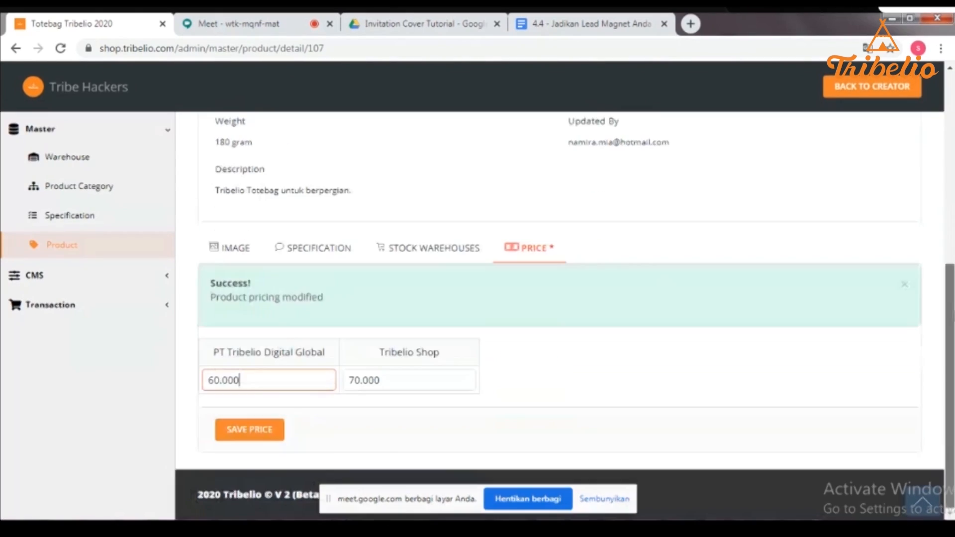
left_click(421, 255)
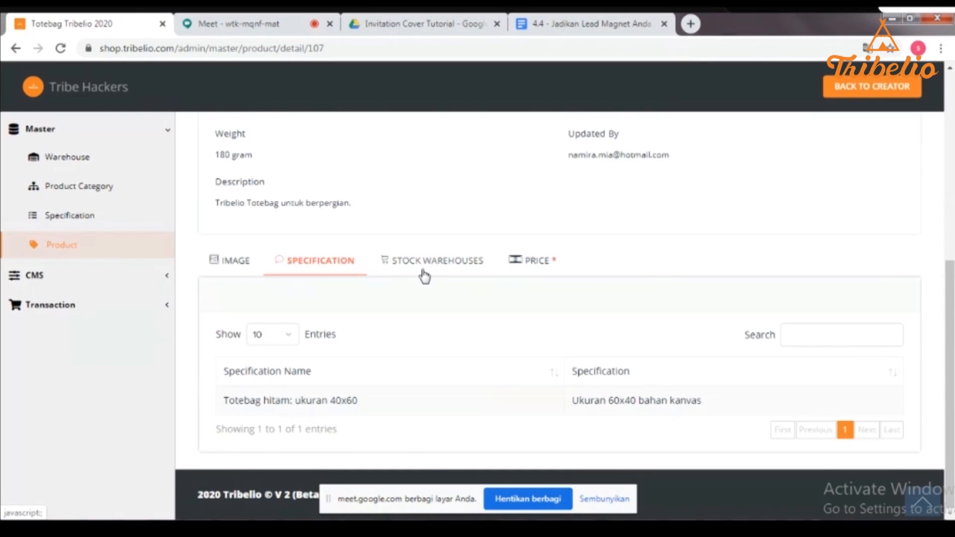
left_click(225, 270)
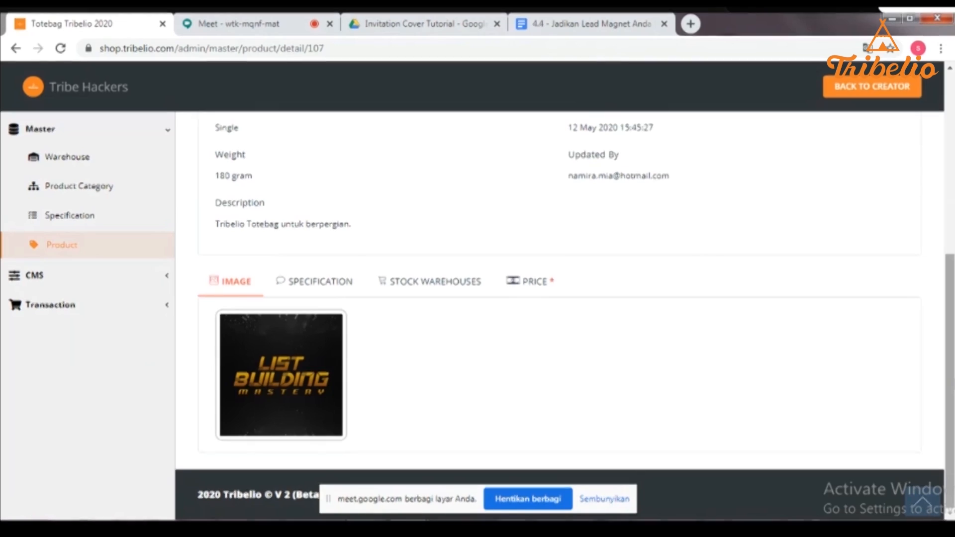
scroll(559, 299, "up", 6)
- Activate Totebag Tribelio 2020 so its status reads Active, then expand the CMS menu
left_click(884, 262)
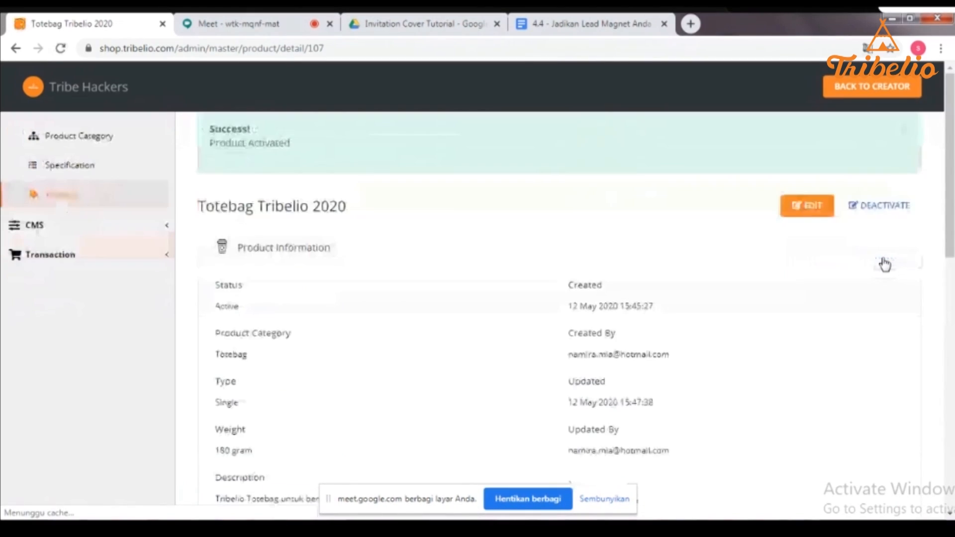
scroll(928, 174, "down", 5)
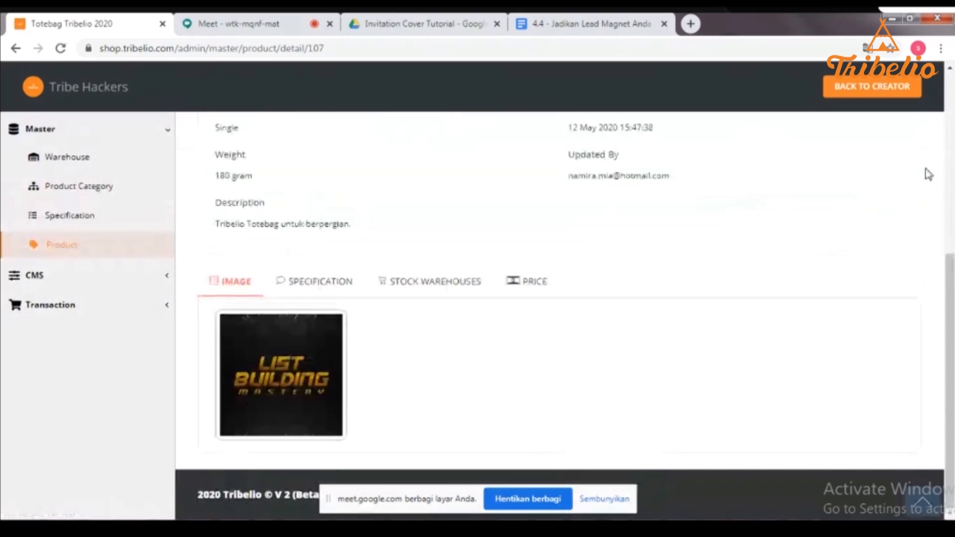
scroll(949, 189, "up", 6)
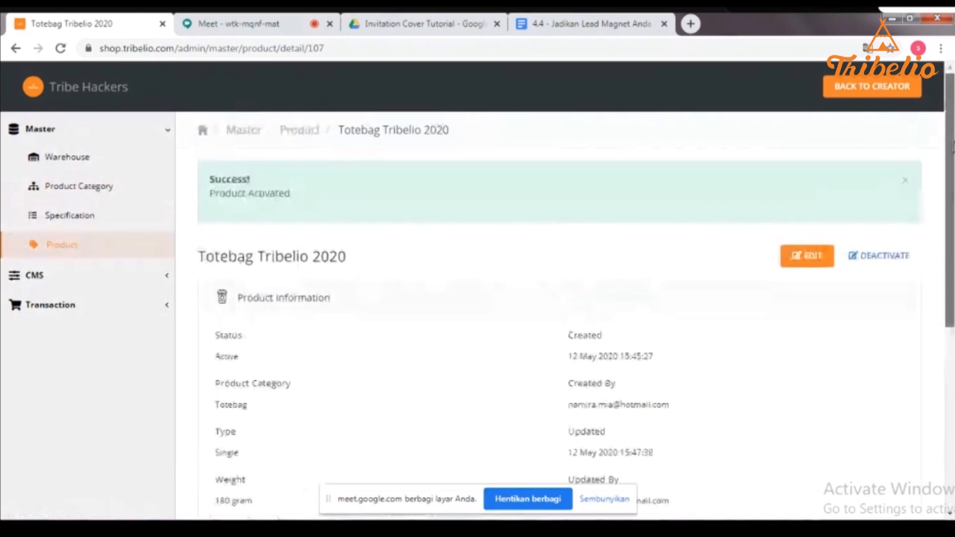
scroll(950, 199, "down", 5)
scroll(950, 198, "up", 3)
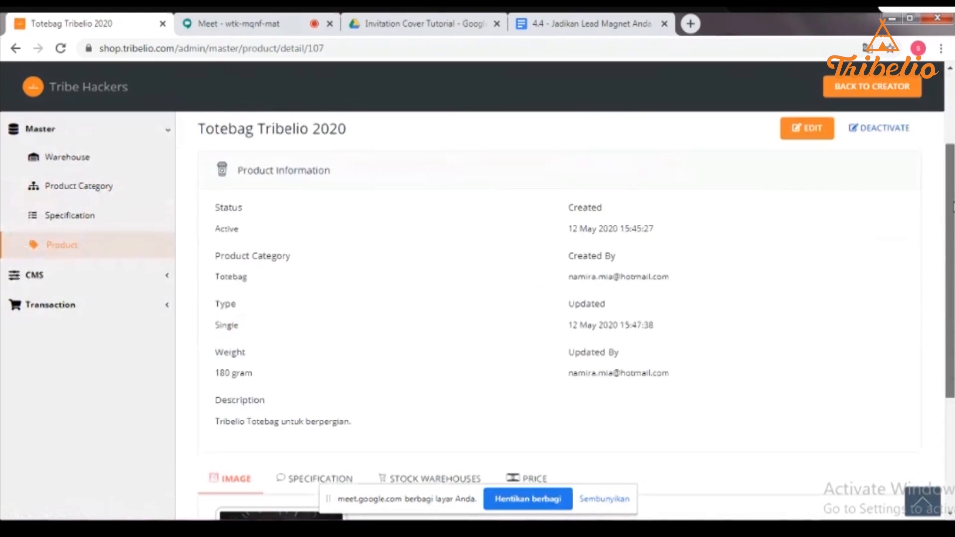
scroll(949, 206, "up", 3)
scroll(948, 144, "down", 1)
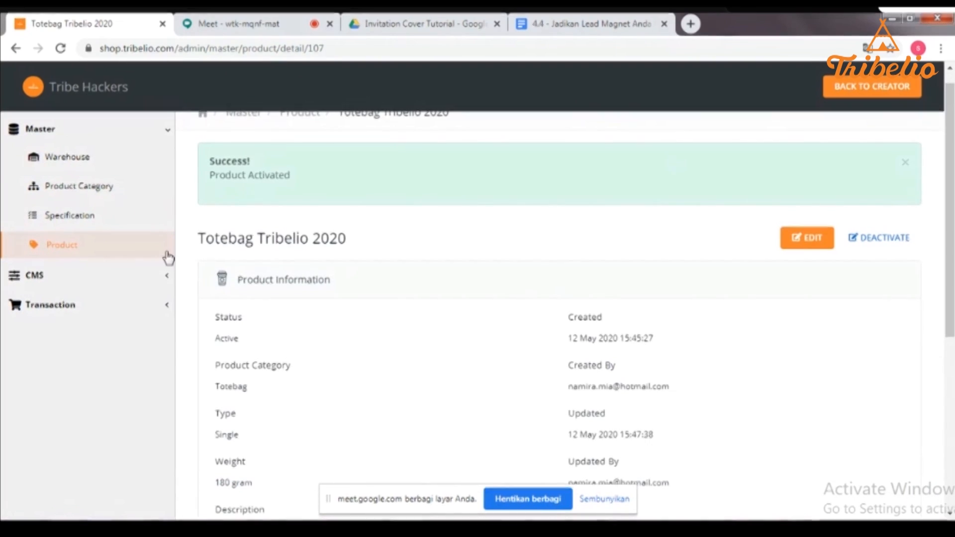
left_click(107, 282)
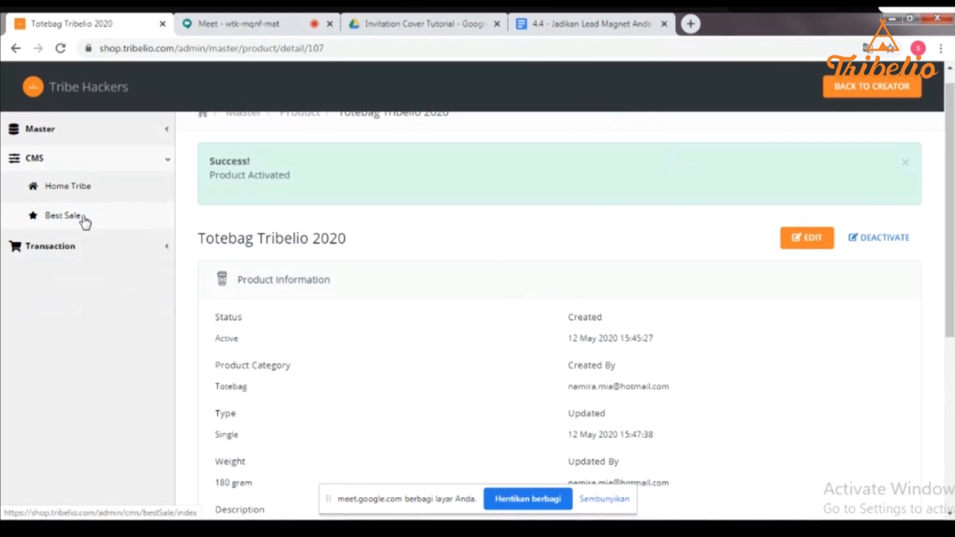
- Add Totebag Tribelio 2020 to the Home Tribe list above Totebag Tribelio and save
left_click(56, 192)
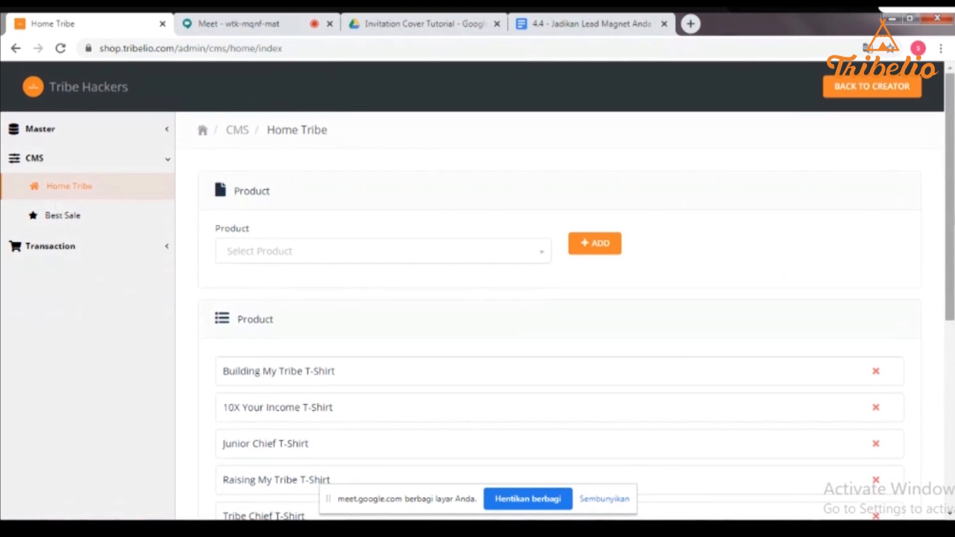
left_click(482, 255)
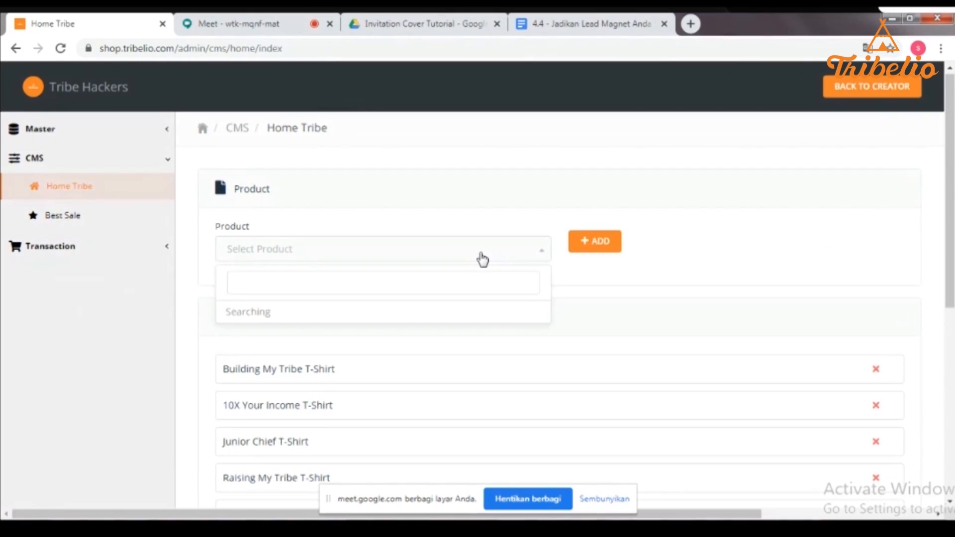
left_click_drag(548, 330, 546, 380)
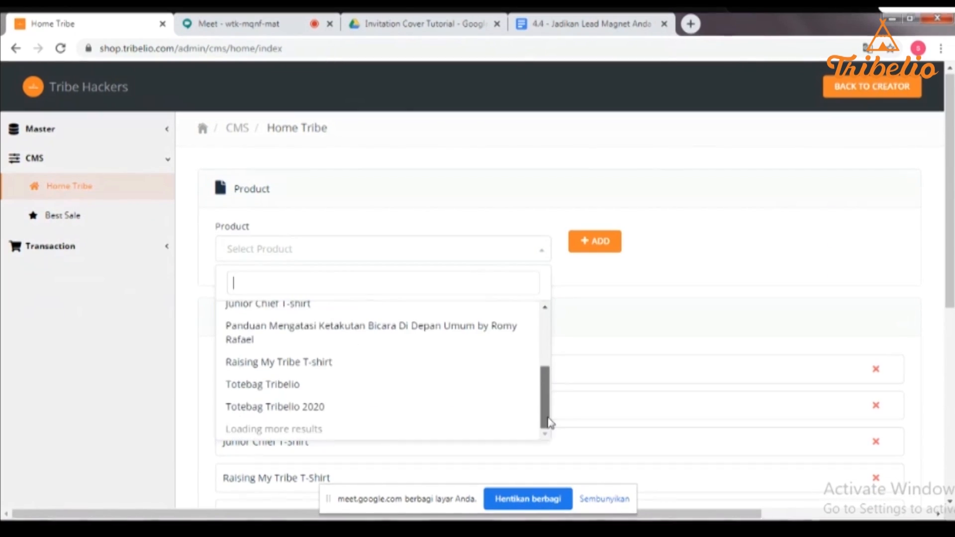
left_click(460, 404)
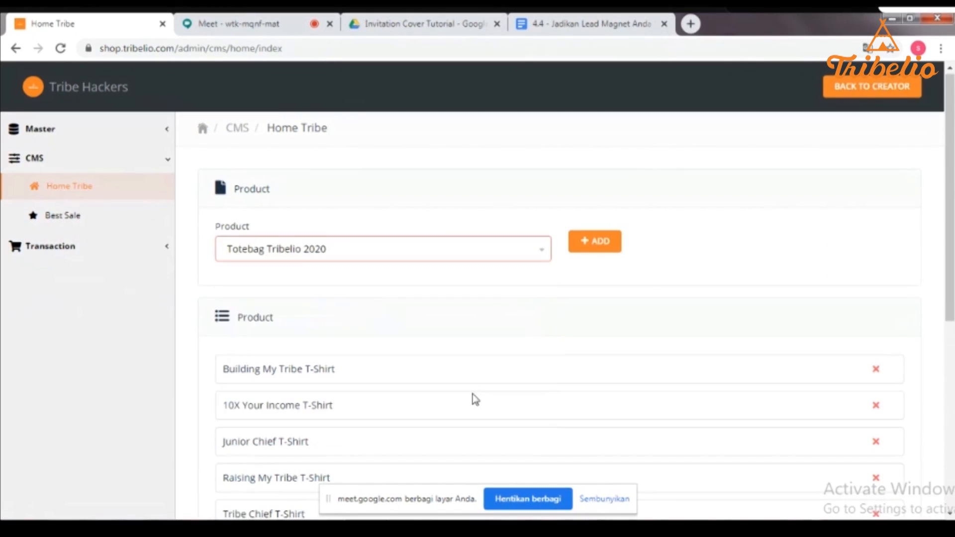
left_click(609, 256)
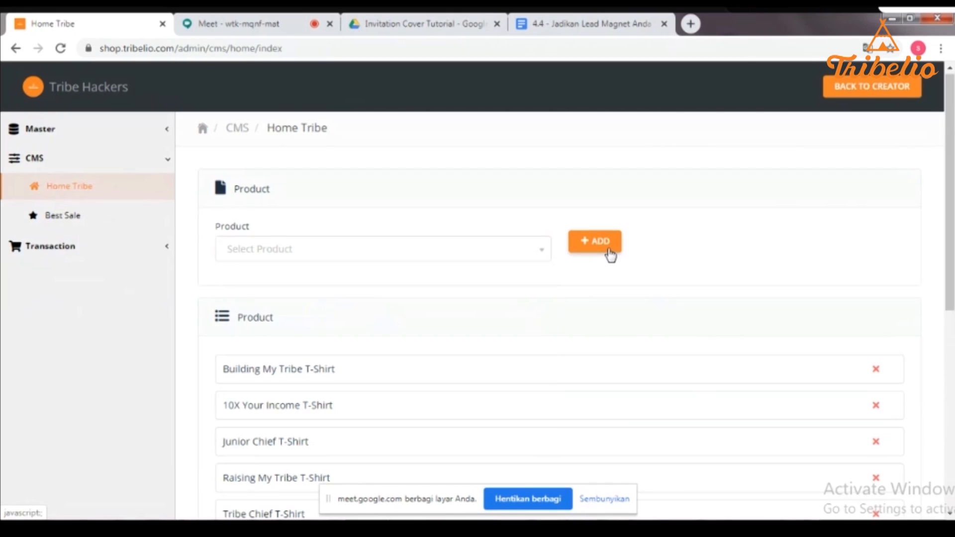
left_click_drag(951, 239, 951, 280)
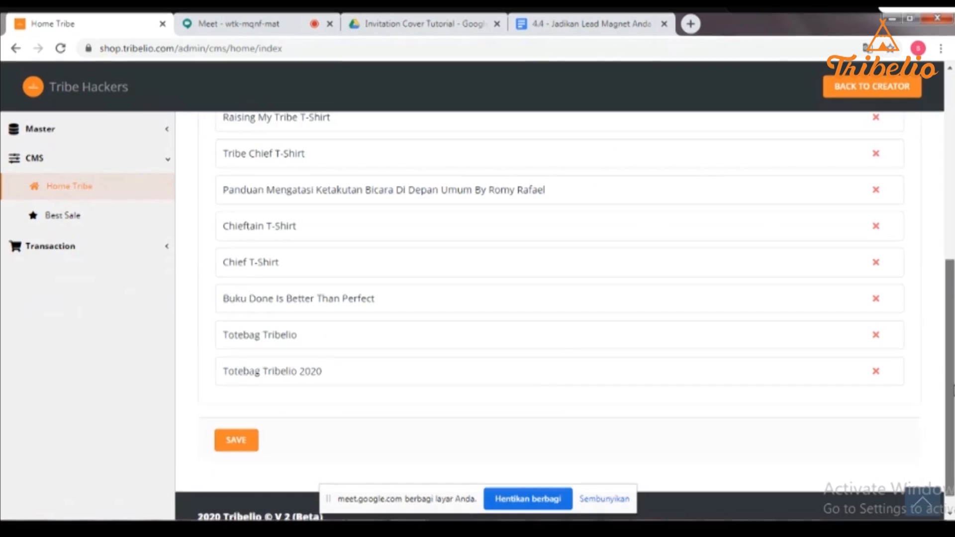
scroll(221, 348, "down", 5)
left_click_drag(222, 351, 278, 355)
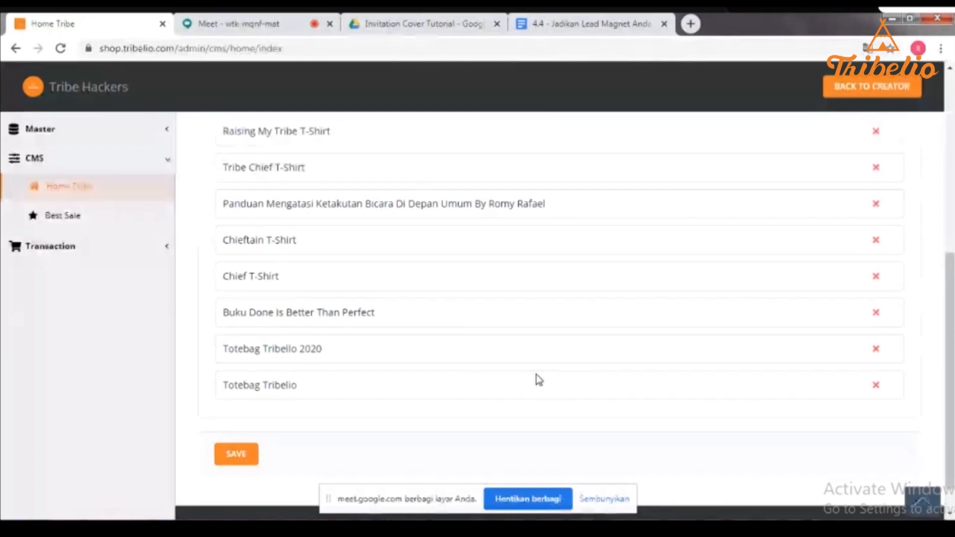
left_click(229, 453)
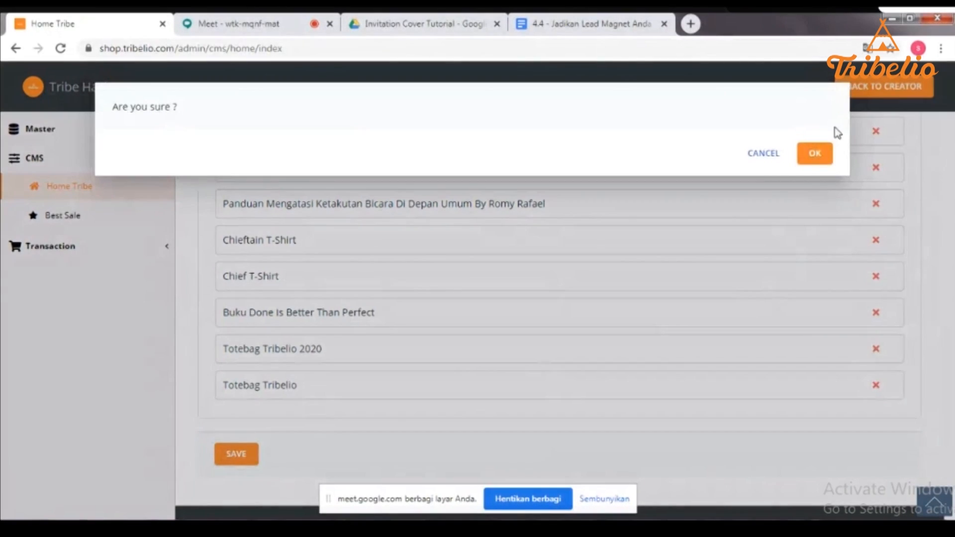
left_click(821, 152)
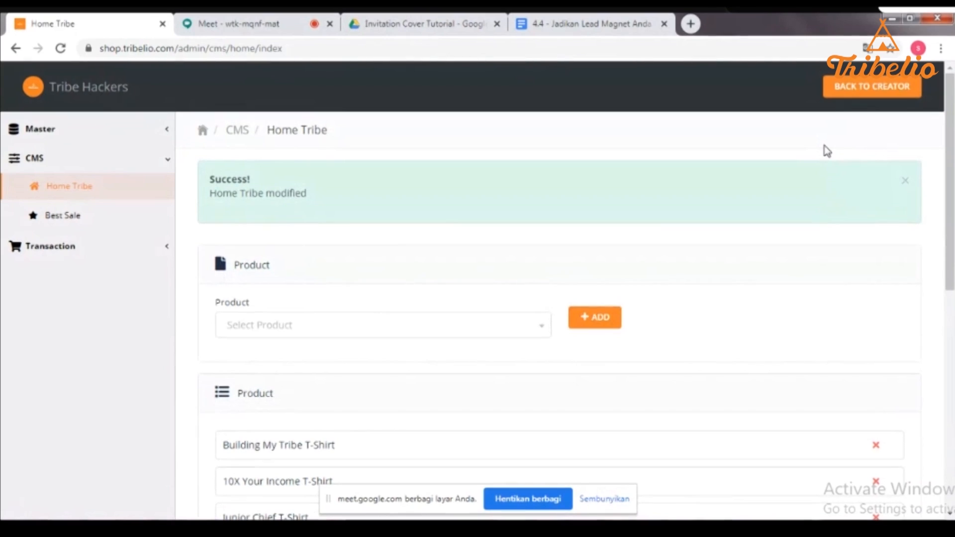
- Add Totebag Tribelio 2020 to the Best Sale list below Totebag Tribelio and save
left_click(64, 221)
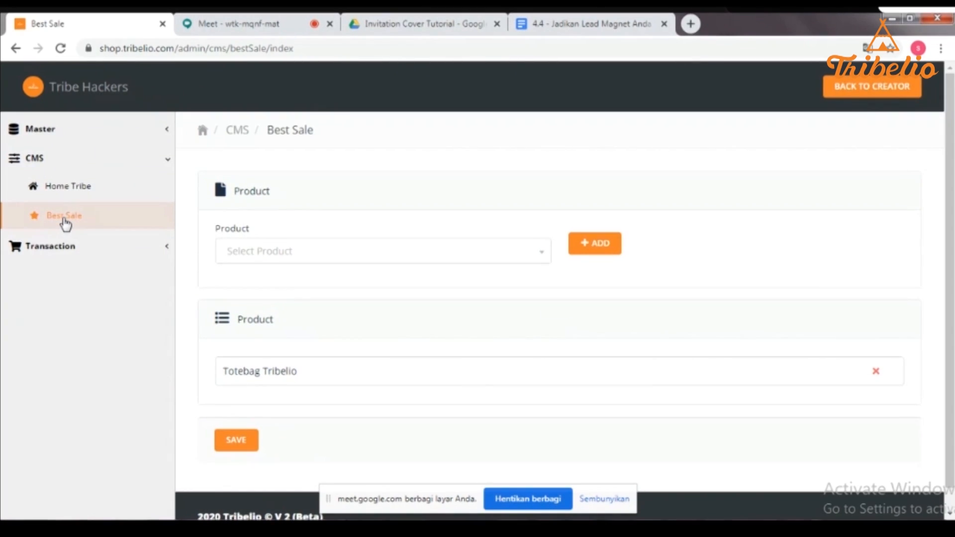
left_click(331, 258)
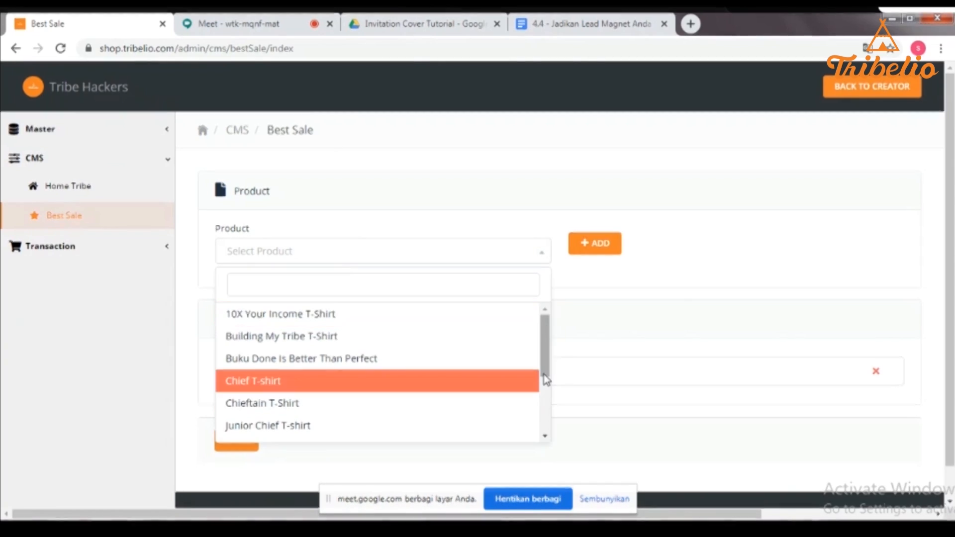
left_click_drag(547, 369, 544, 437)
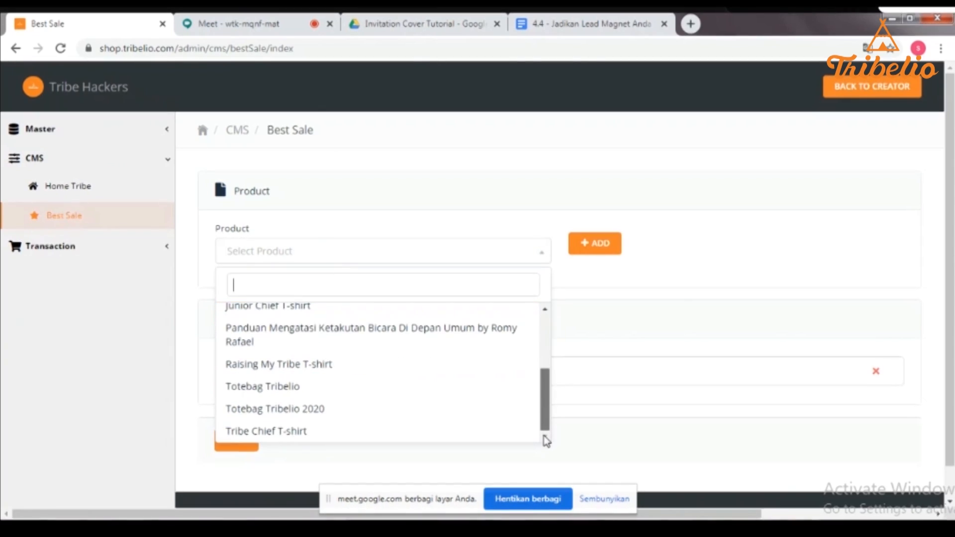
left_click(405, 409)
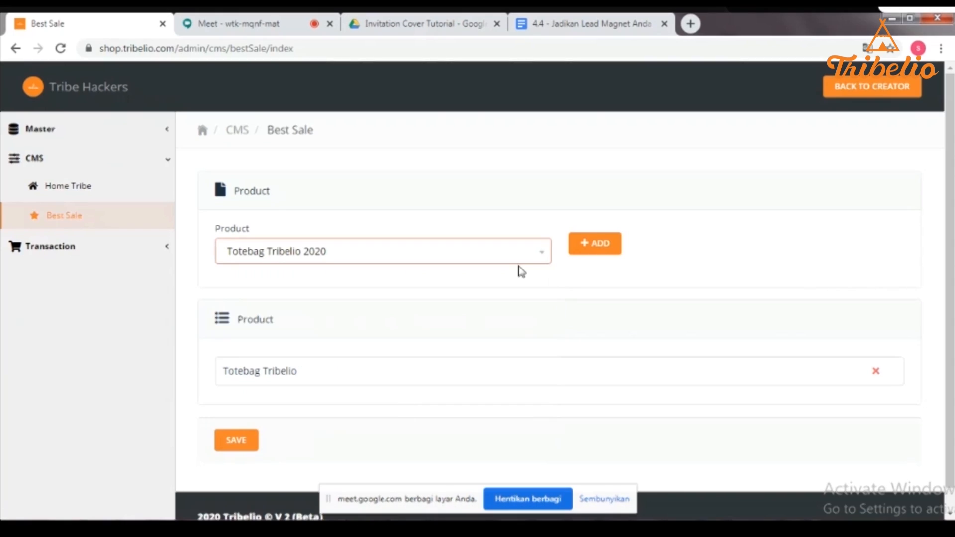
left_click(601, 244)
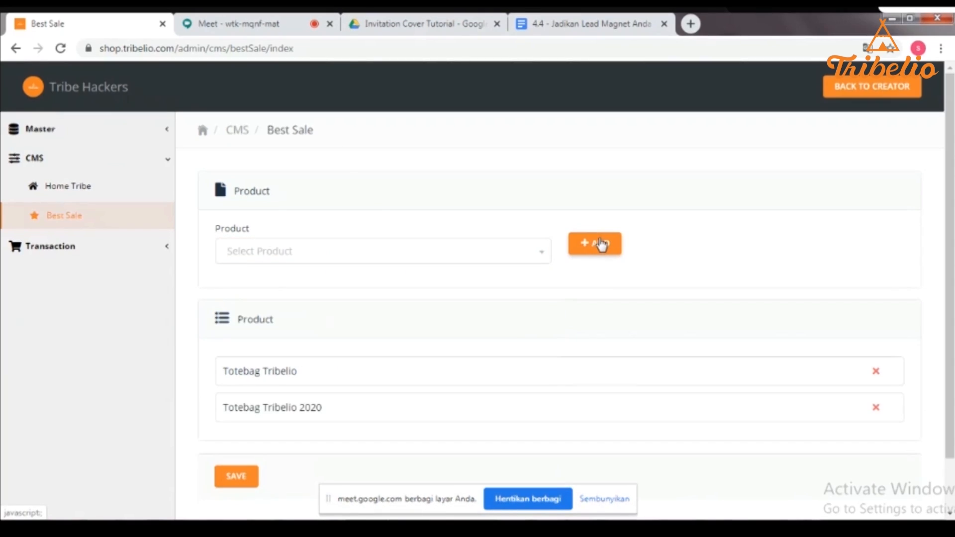
scroll(559, 299, "down", 1)
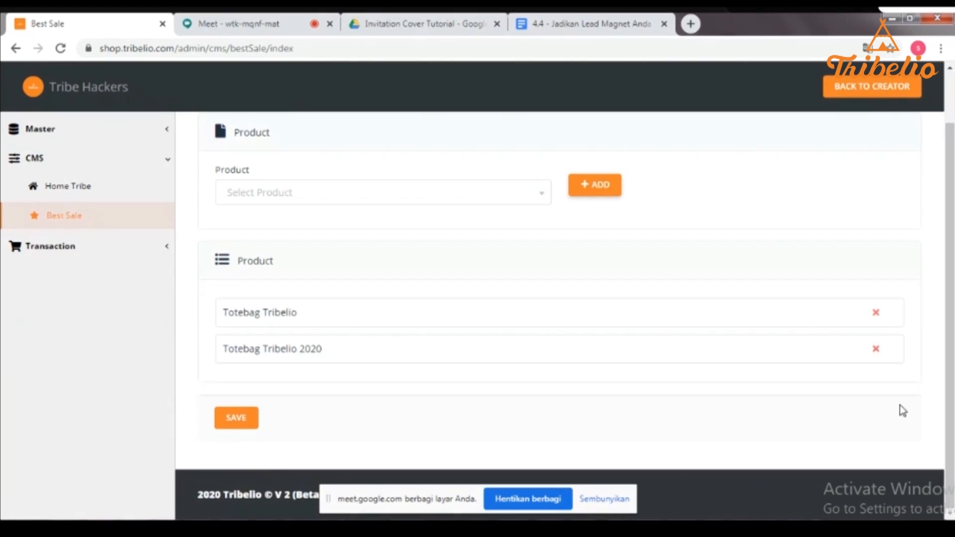
left_click(254, 424)
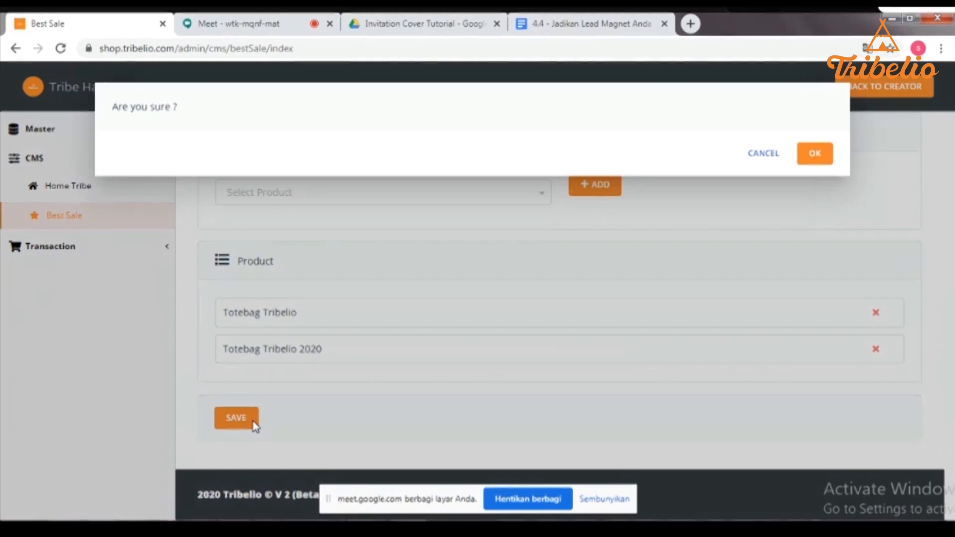
- Confirm the Best Sale save, review the list, and expand the Transaction menu
left_click(815, 154)
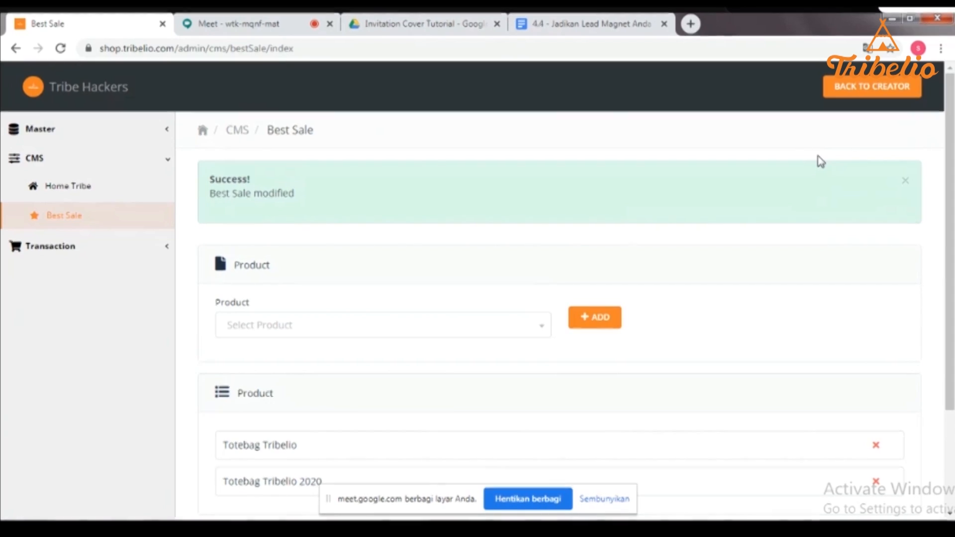
scroll(938, 279, "down", 3)
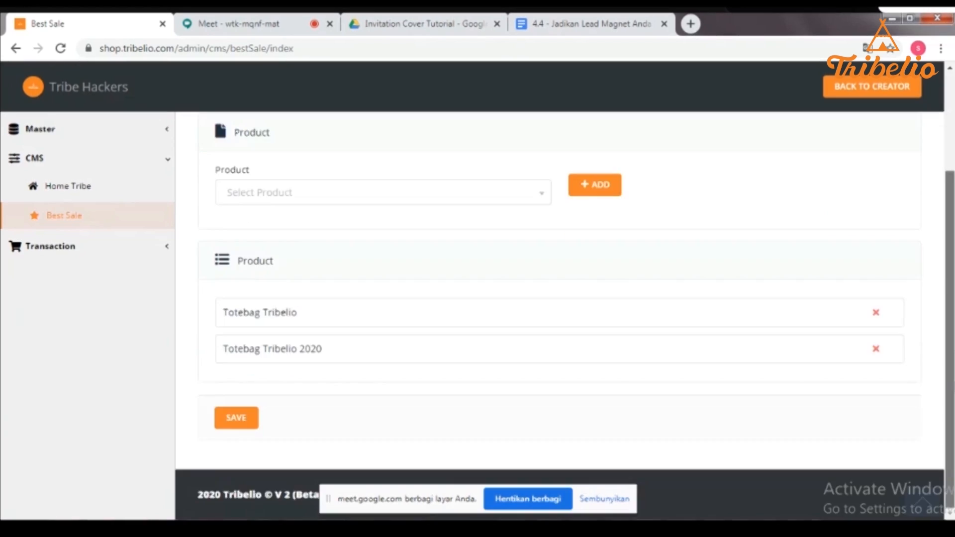
scroll(938, 279, "up", 1)
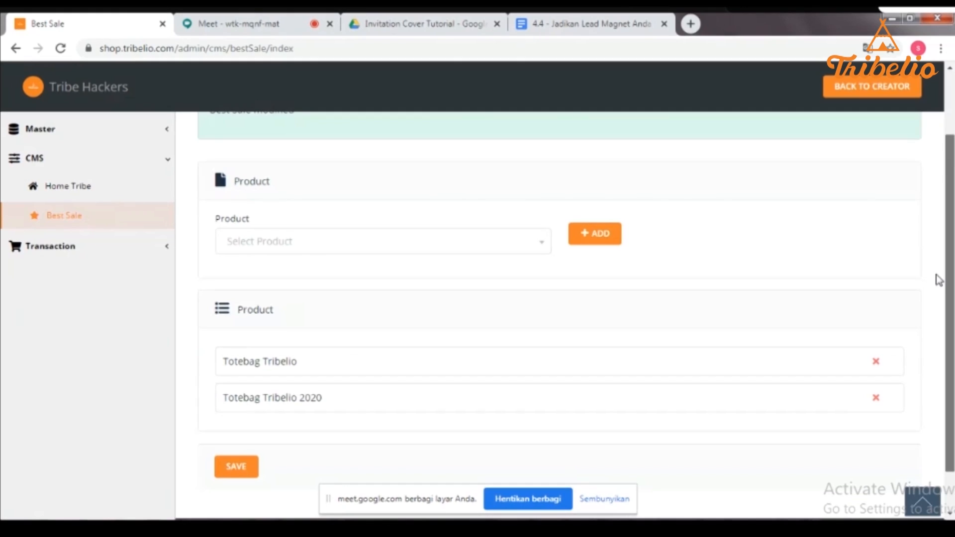
scroll(820, 162, "up", 2)
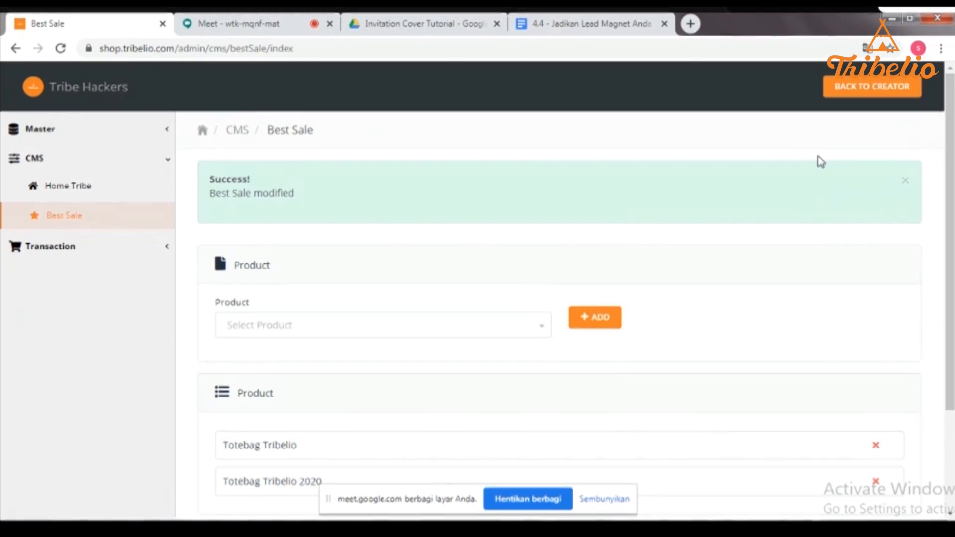
scroll(937, 279, "down", 3)
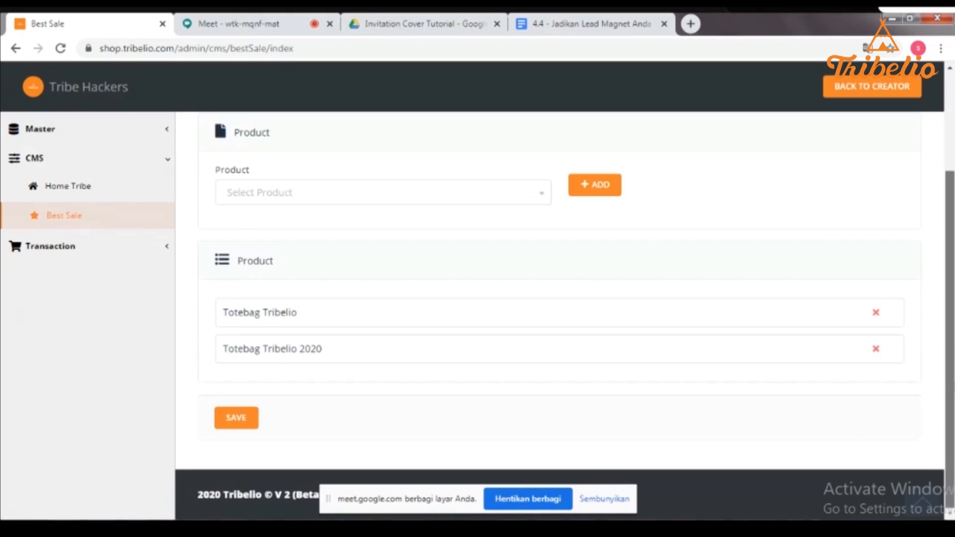
scroll(938, 279, "up", 1)
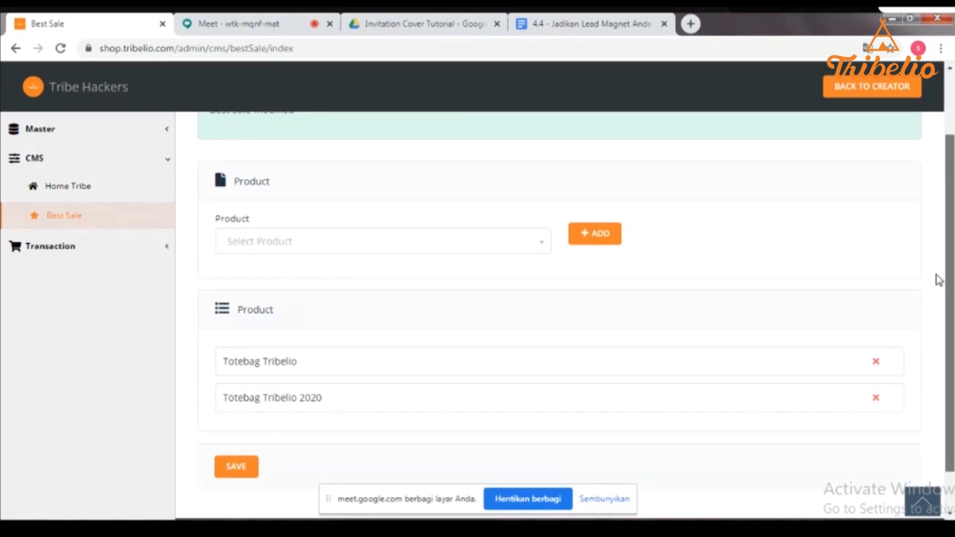
left_click(89, 246)
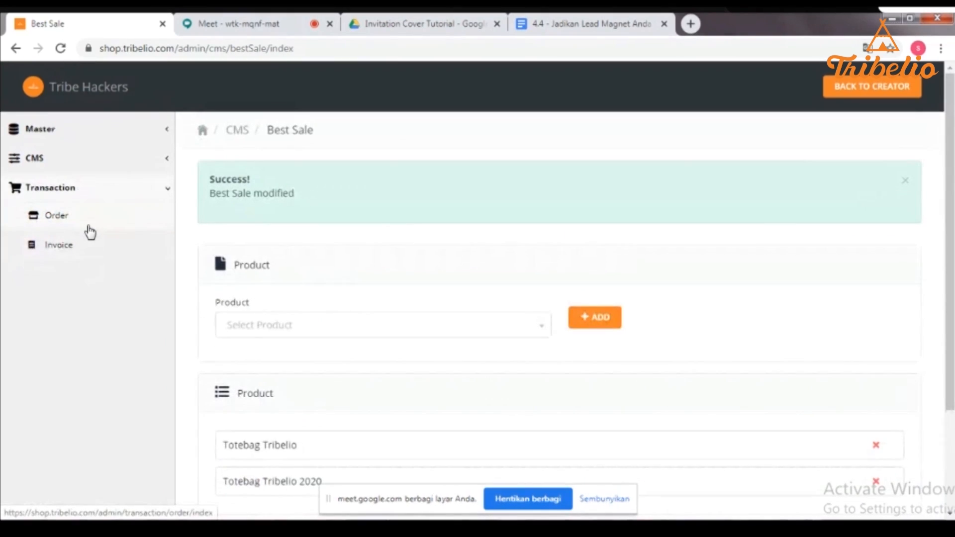
- Open the Order list and keep Waiting Confirmation as the status filter
left_click(90, 231)
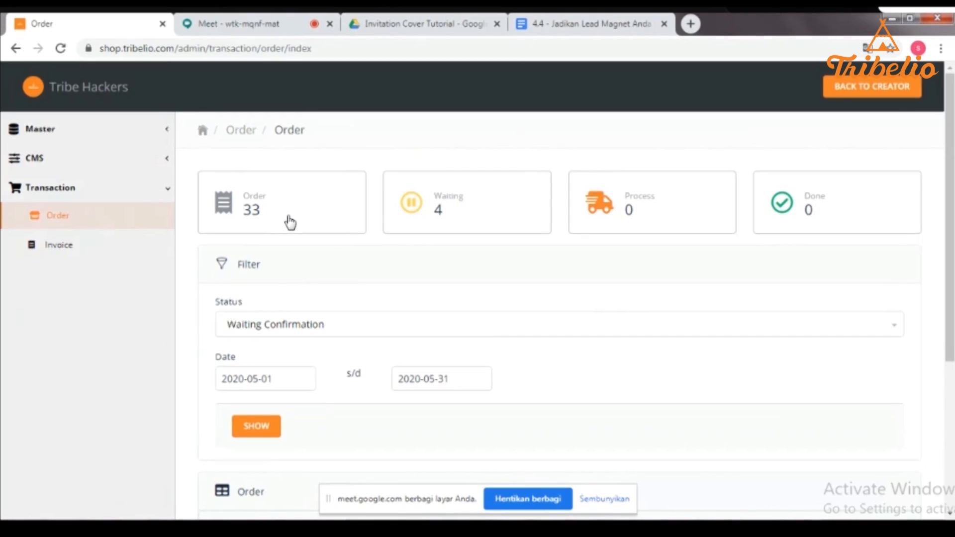
left_click(258, 329)
left_click(258, 330)
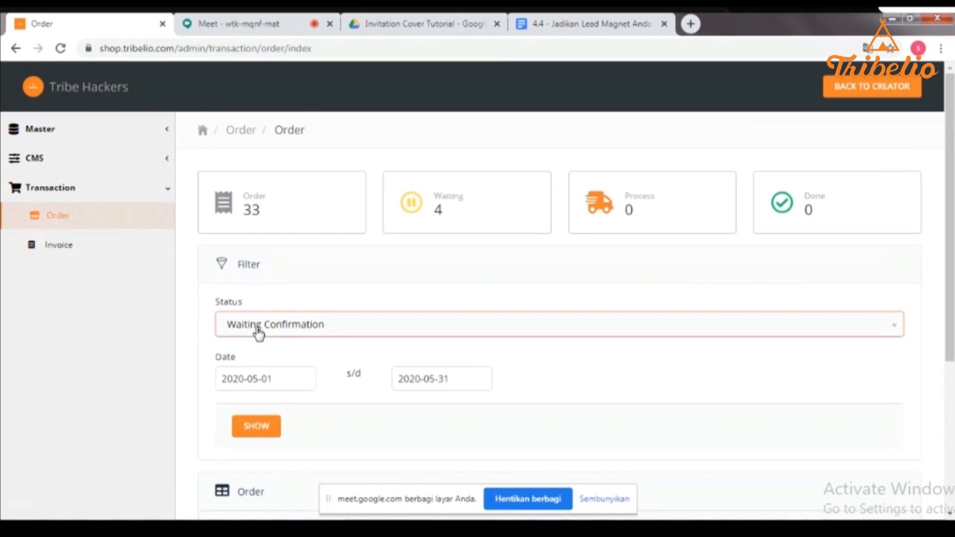
left_click(258, 329)
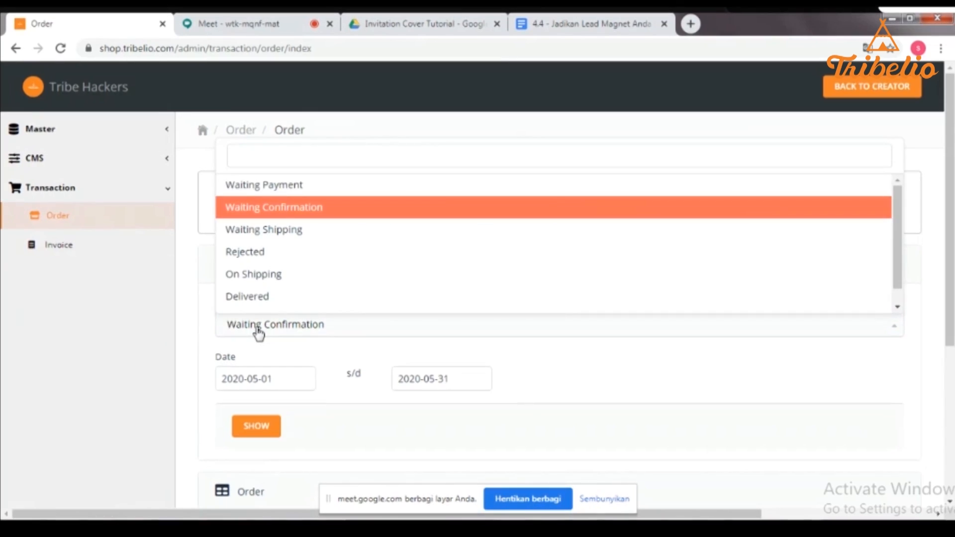
left_click(258, 330)
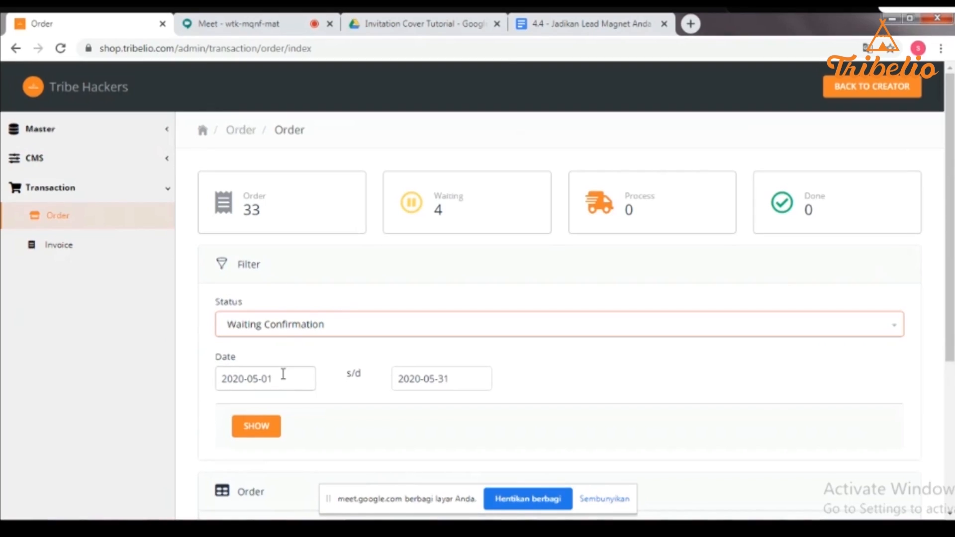
left_click(262, 214)
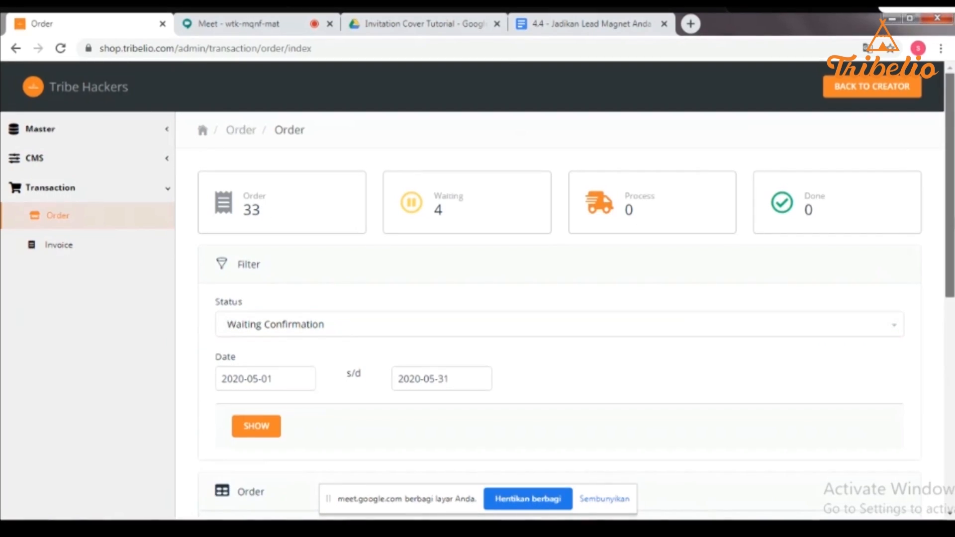
- Scroll down to the order table showing five EXPIRED orders from 1–10 May 2020
scroll(475, 215, "down", 4)
scroll(476, 298, "up", 4)
scroll(420, 150, "down", 8)
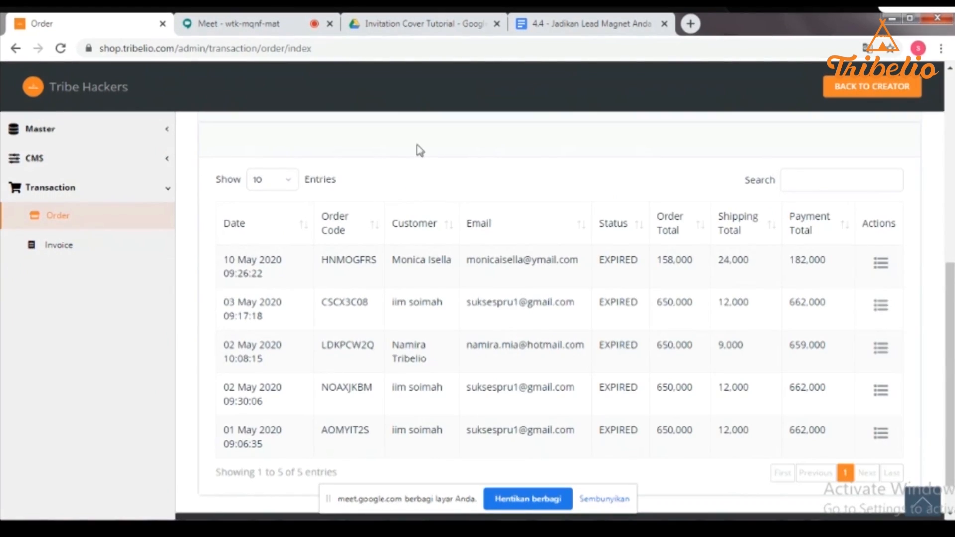
scroll(559, 318, "up", 8)
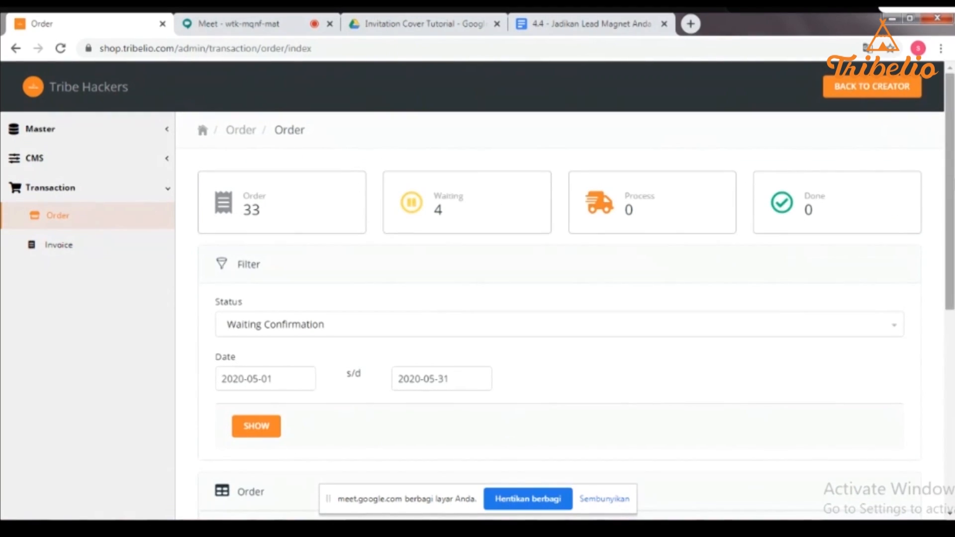
scroll(560, 319, "down", 5)
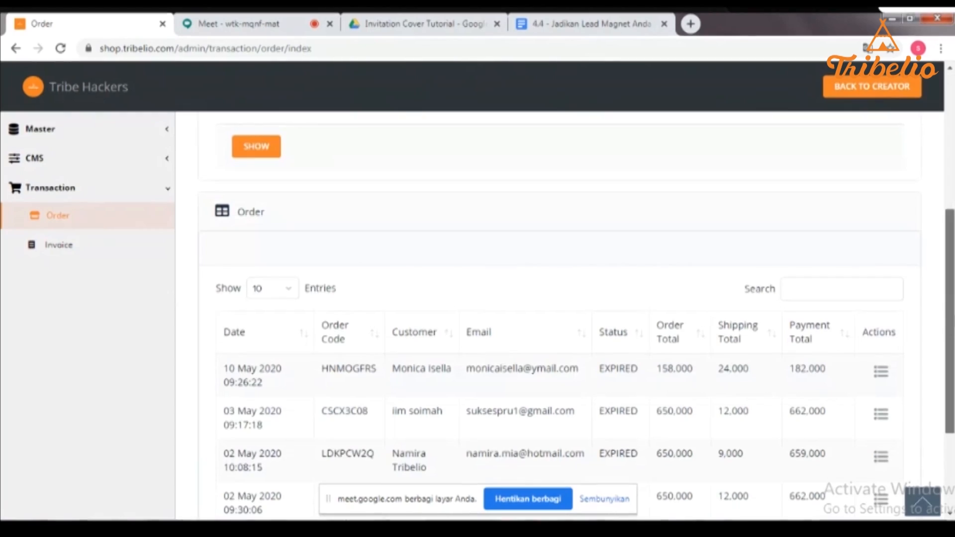
scroll(647, 378, "down", 3)
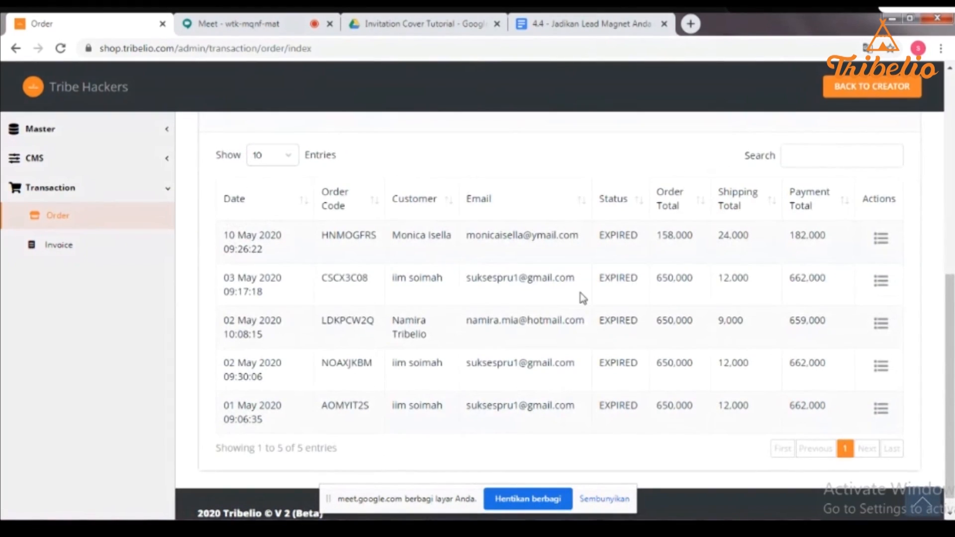
- Open the 10 May order's details and view its customer contact information
left_click(882, 252)
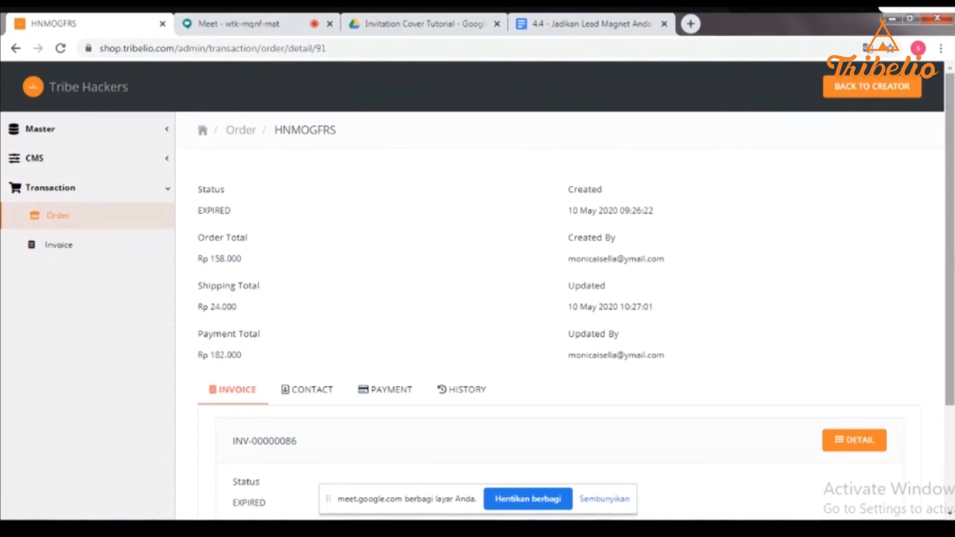
left_click_drag(949, 257, 952, 373)
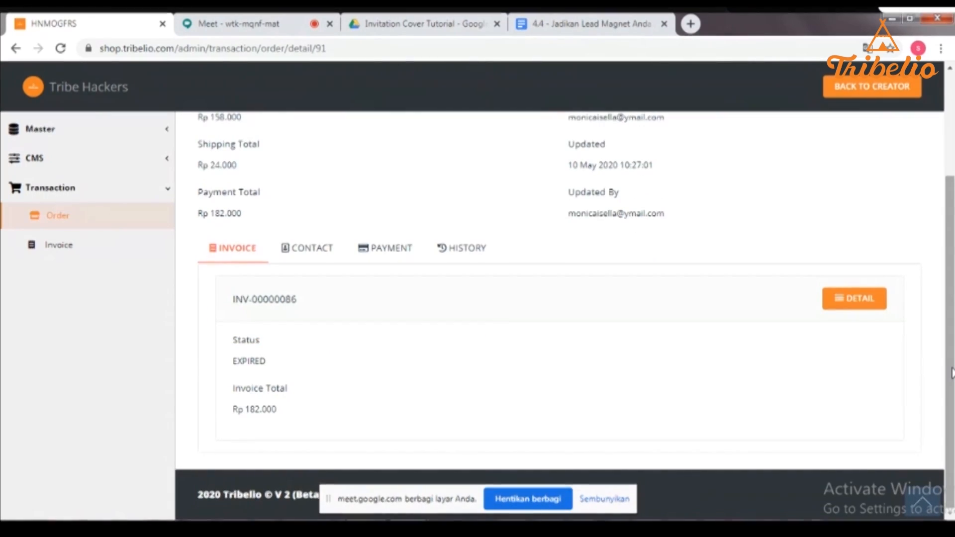
left_click(291, 259)
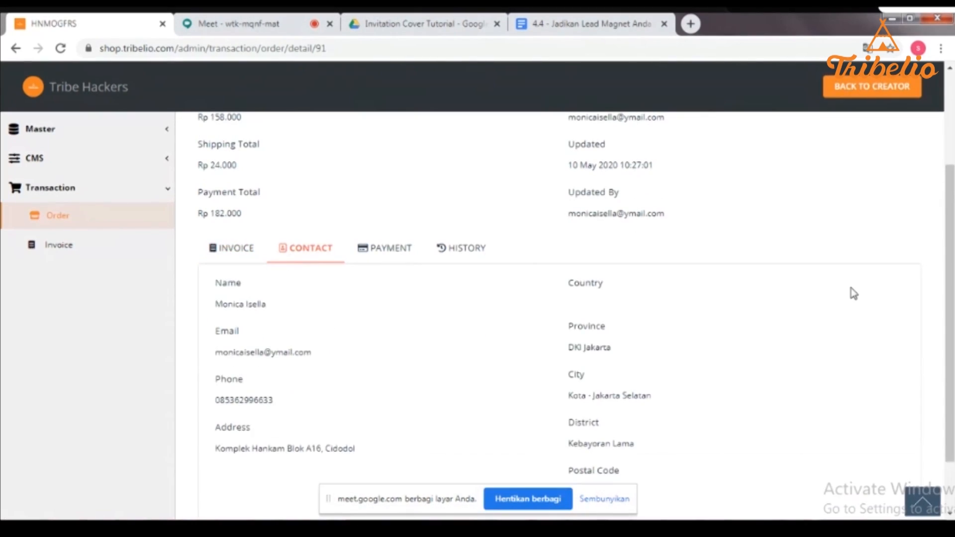
left_click_drag(951, 336, 952, 376)
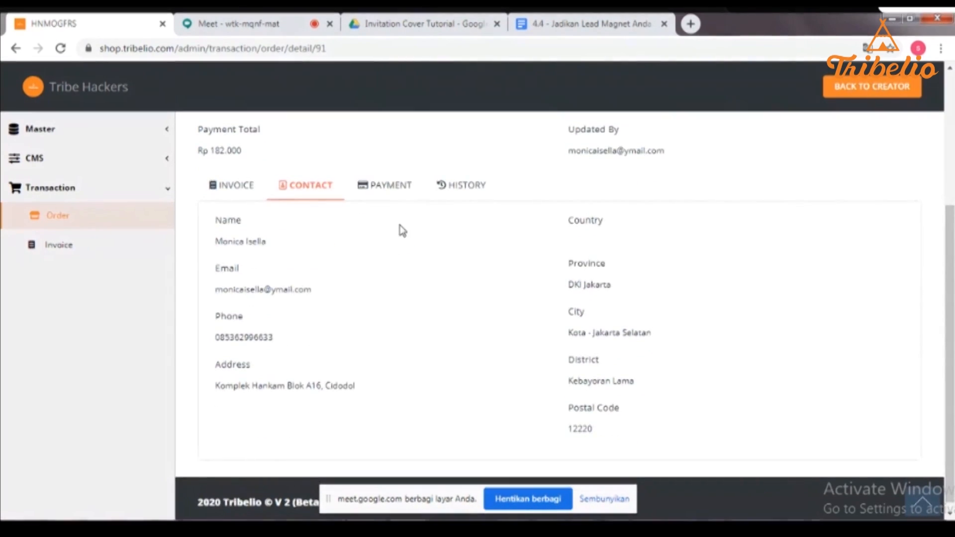
- Review the order's payment and history, then go to the Invoice list of 33 invoices
left_click(349, 185)
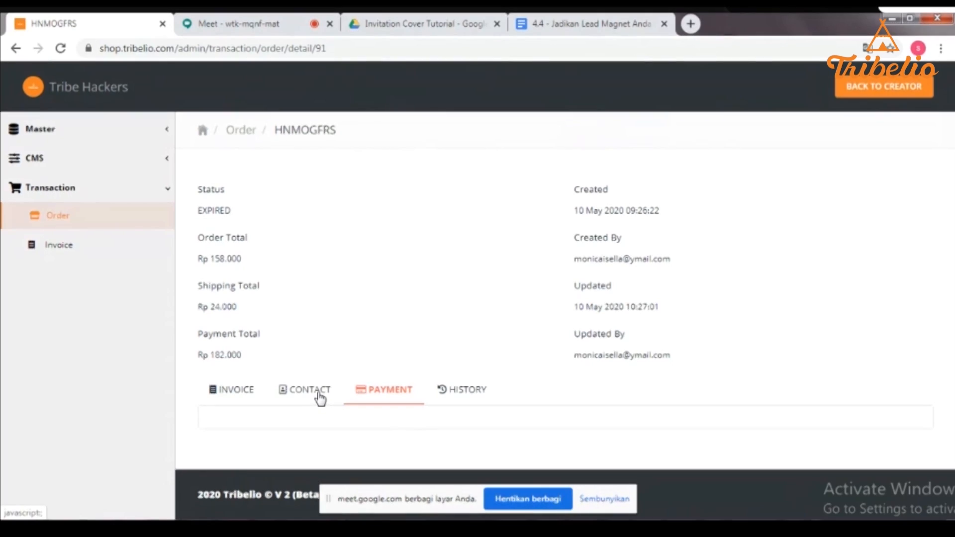
left_click(467, 398)
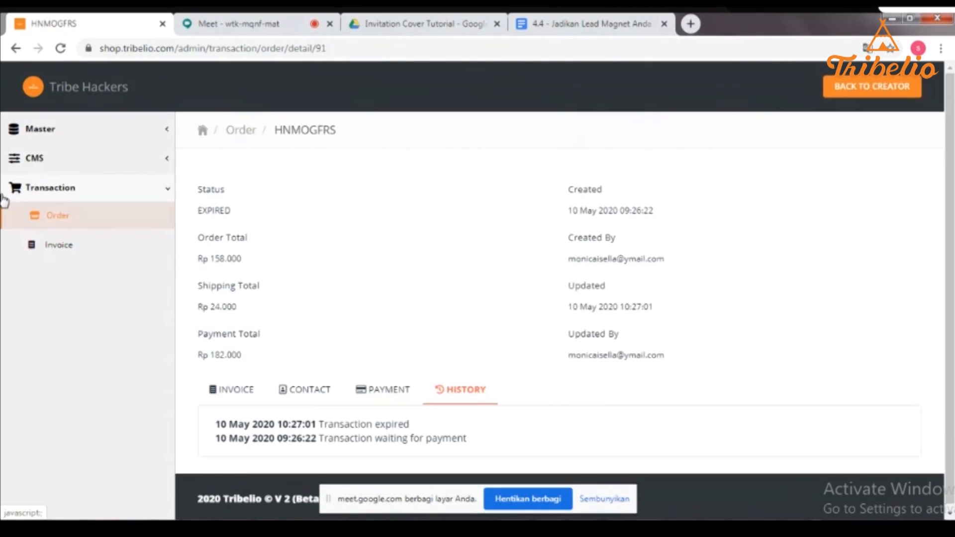
left_click(71, 256)
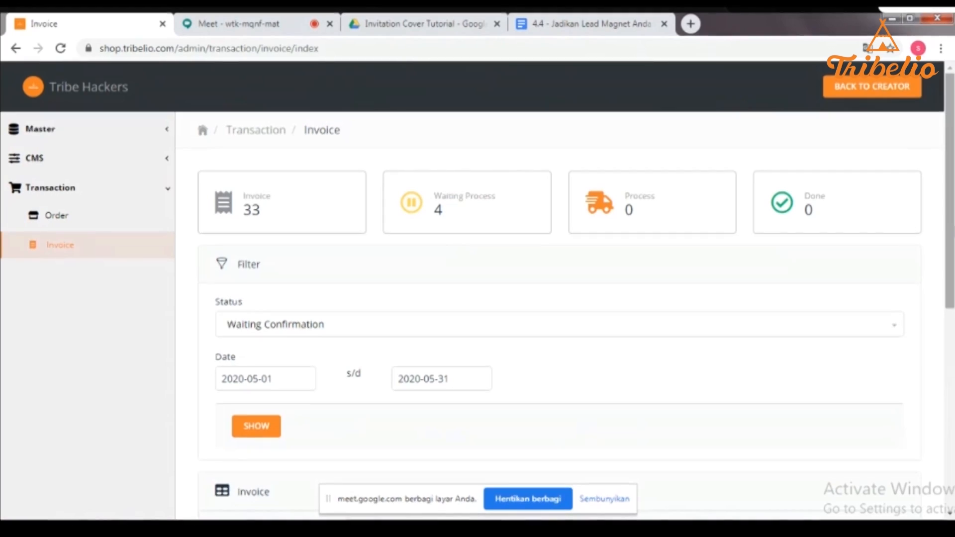
scroll(880, 506, "down", 3)
scroll(880, 507, "down", 5)
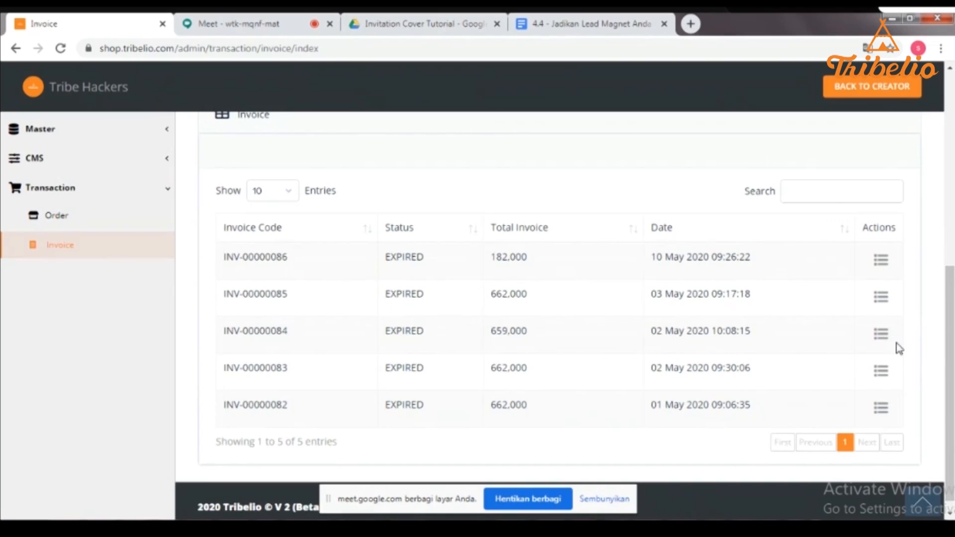
- Inspect the 10 May Rp 182.000 invoice's Chieftain T-Shirt product, shipping details and two history entries
left_click(881, 258)
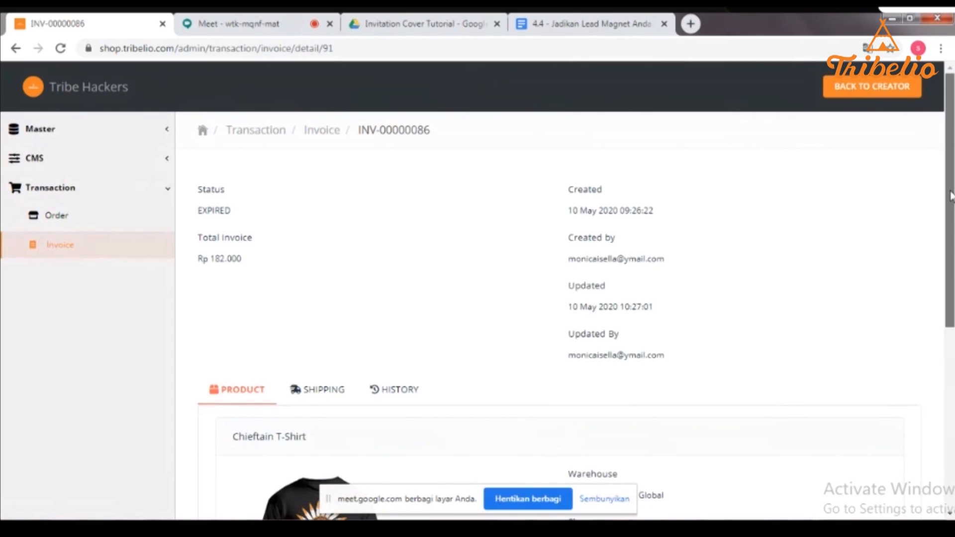
scroll(950, 195, "down", 1)
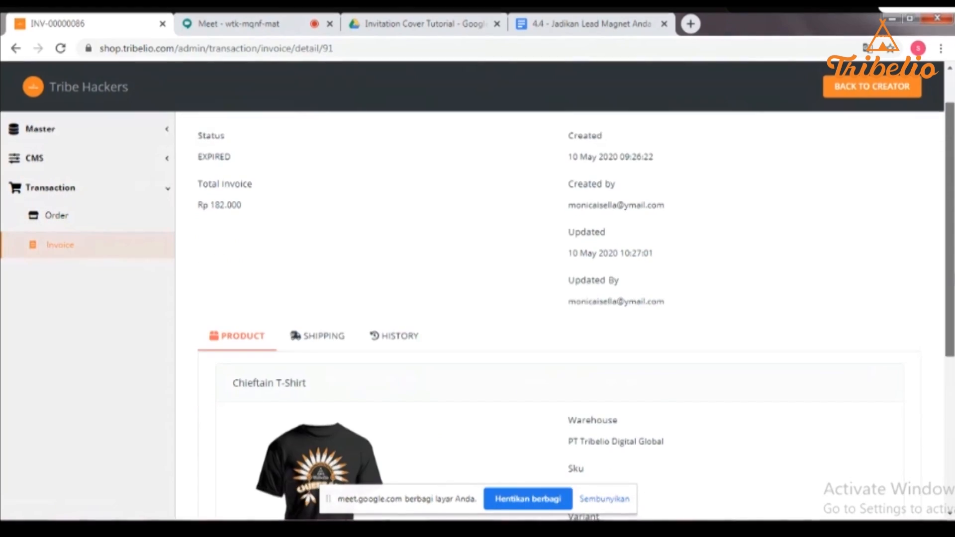
scroll(950, 199, "down", 4)
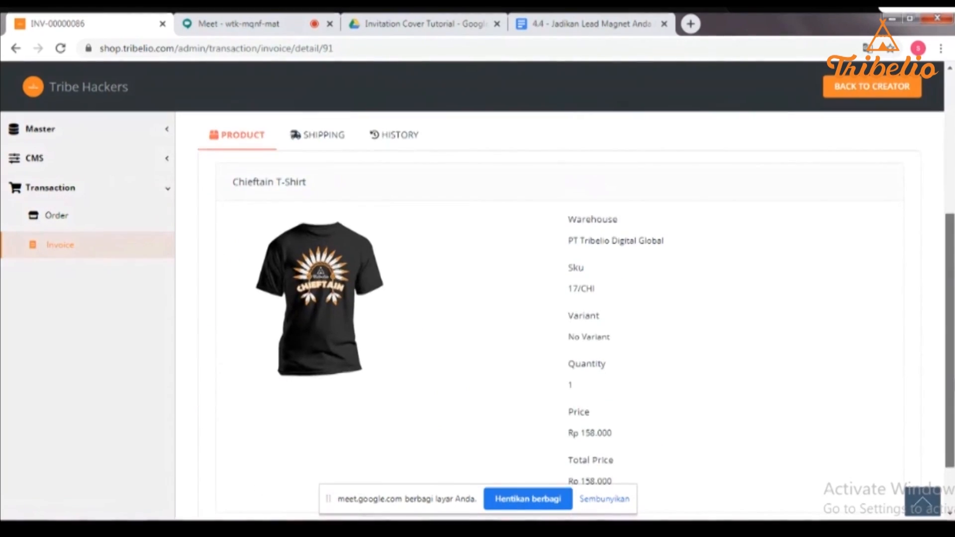
mouse_move(950, 381)
left_mouse_down()
mouse_move(949, 404)
mouse_move(950, 391)
left_mouse_up()
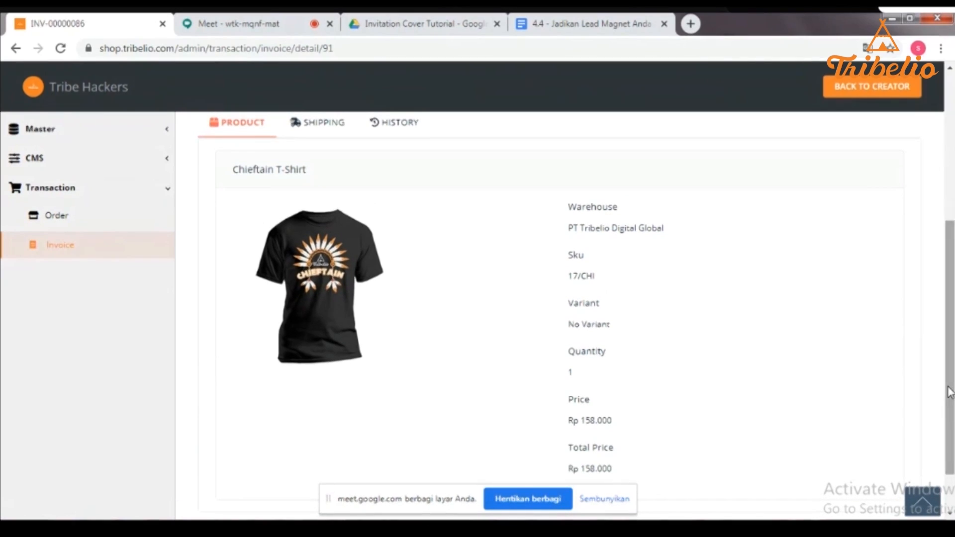
left_click(313, 134)
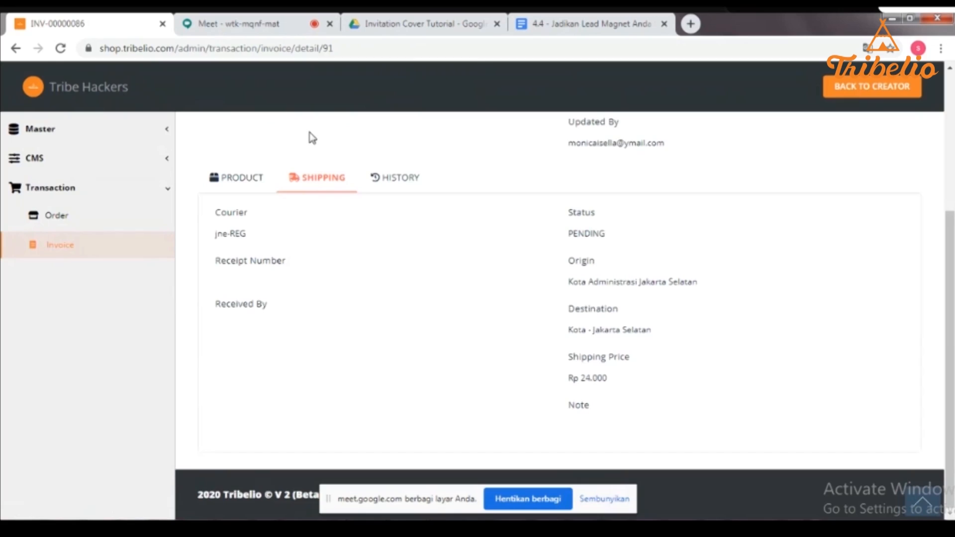
left_click(416, 179)
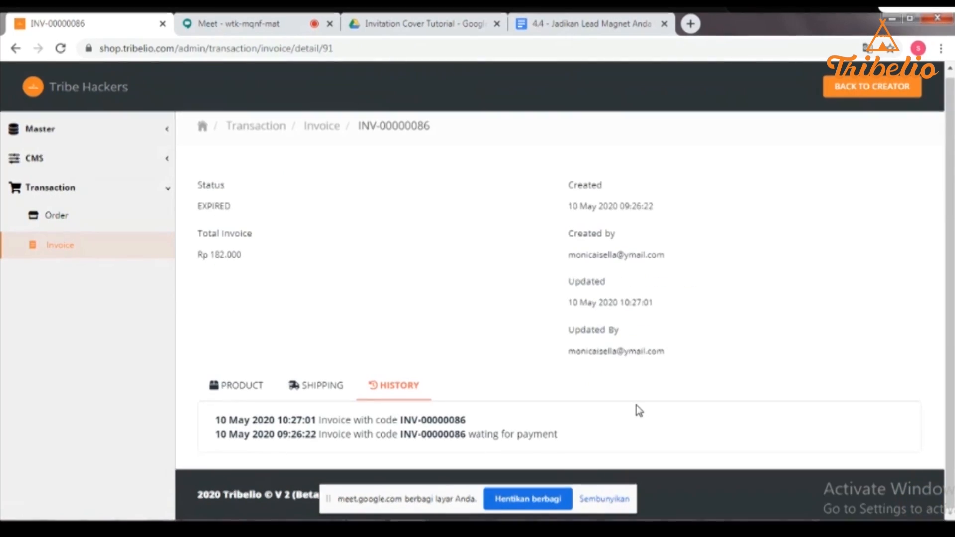